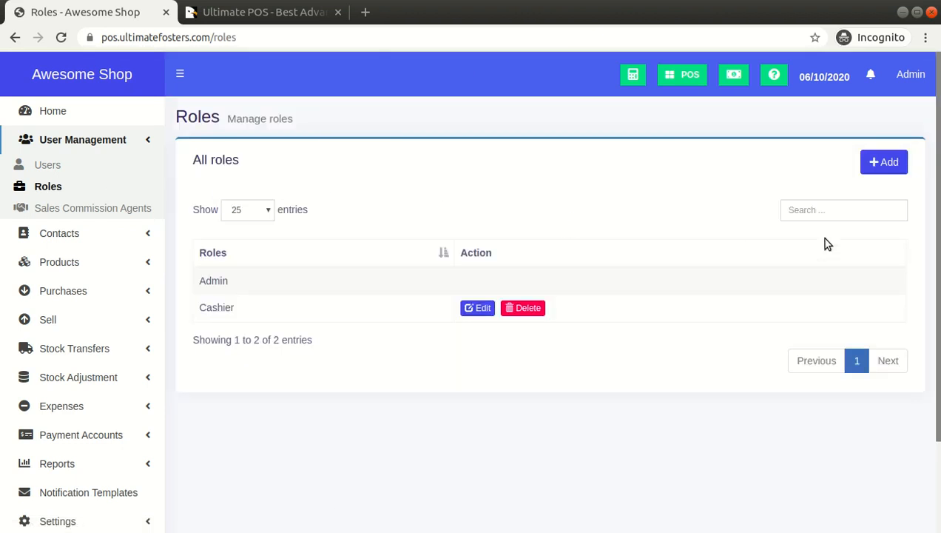
# Start adding a new role and name it Manager.
pyautogui.click(882, 164)
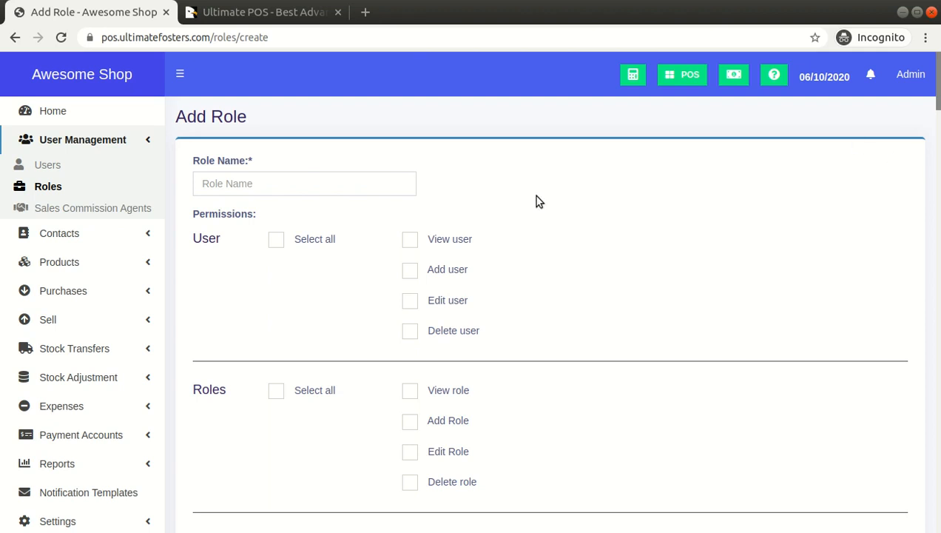
pyautogui.click(378, 188)
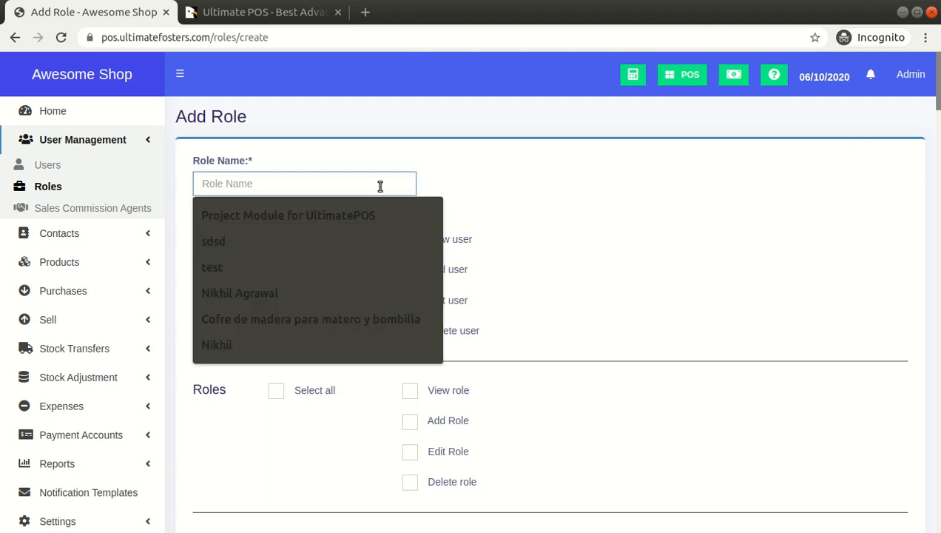
pyautogui.write('Mange')
pyautogui.press('BackSpace')
pyautogui.write('nager')
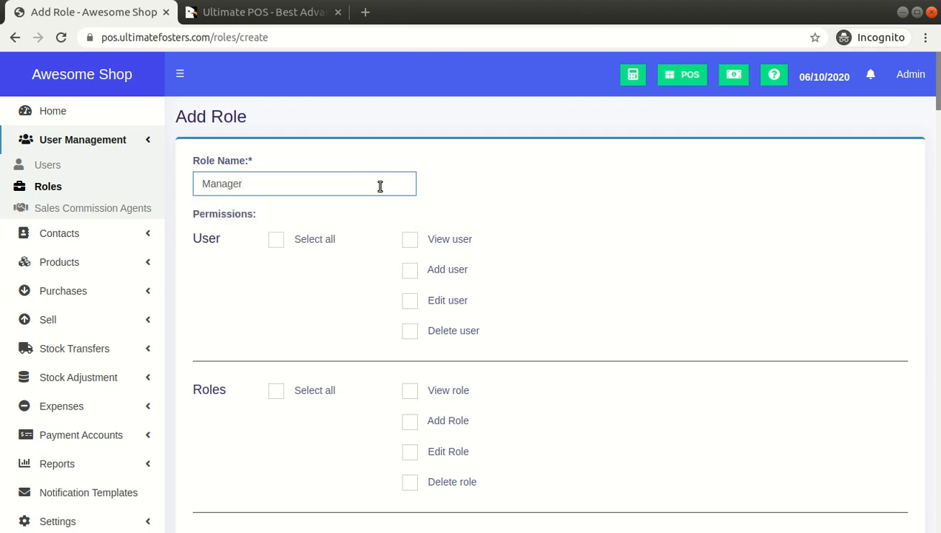
# Grant the role all User permissions, including Edit user and Delete user.
pyautogui.click(309, 246)
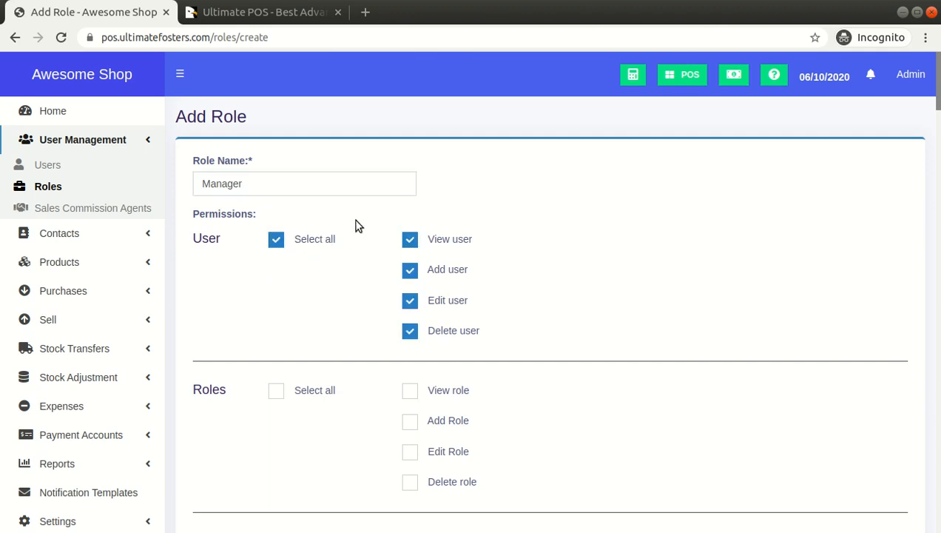
pyautogui.click(410, 302)
pyautogui.click(412, 330)
pyautogui.click(410, 302)
pyautogui.click(412, 330)
# Grant the role all permissions in the Roles and Supplier groups.
pyautogui.scroll(-2, 529, 281)
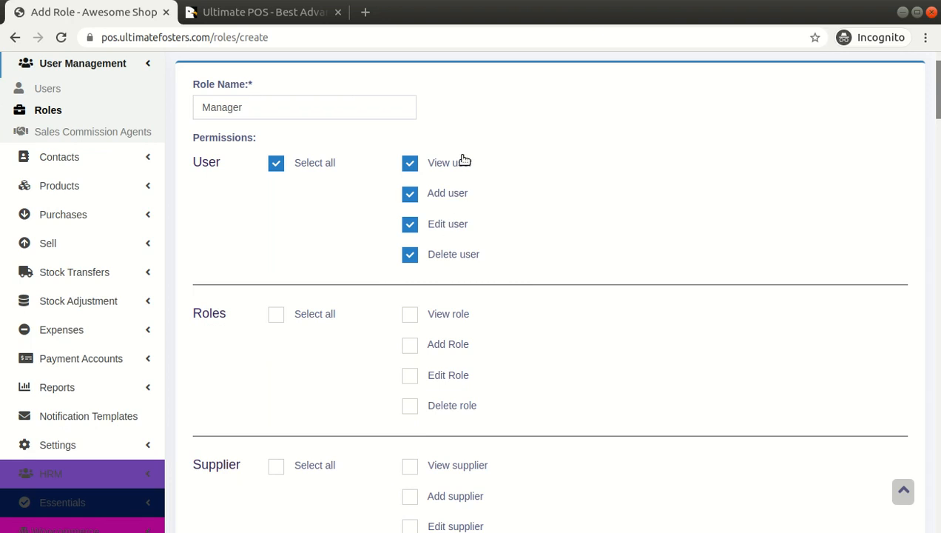
pyautogui.click(330, 319)
pyautogui.scroll(-5, 332, 319)
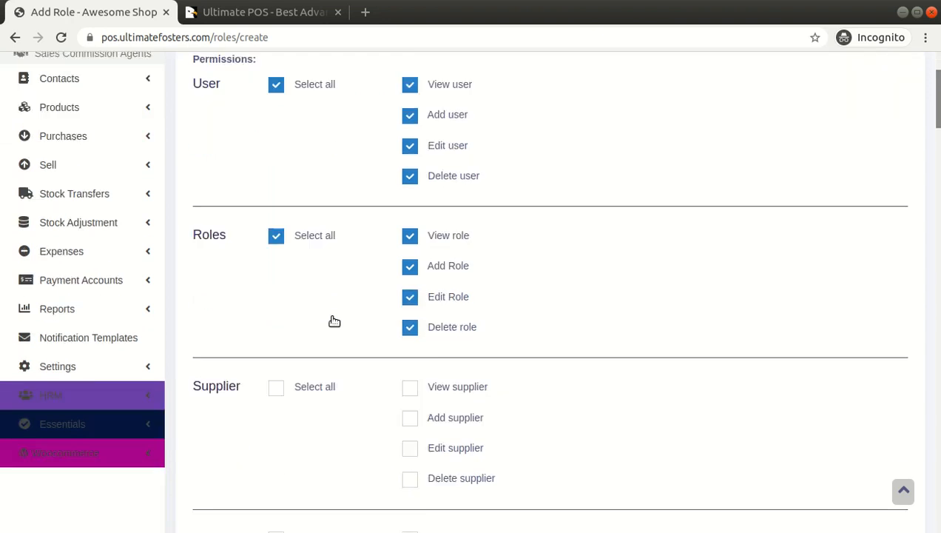
pyautogui.click(318, 273)
pyautogui.scroll(-4, 317, 273)
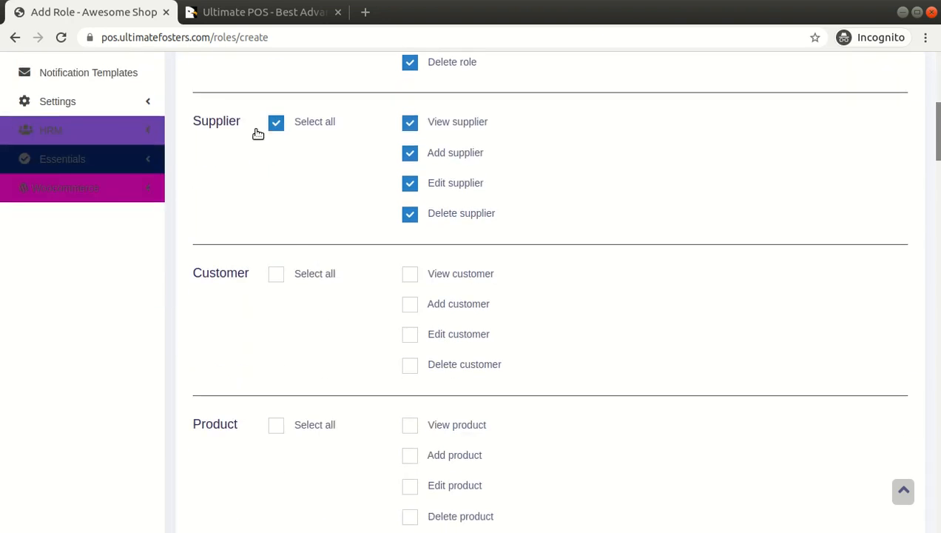
# Examine the permission groups from Customer and Product through to Settings and Home.
pyautogui.scroll(-4, 315, 310)
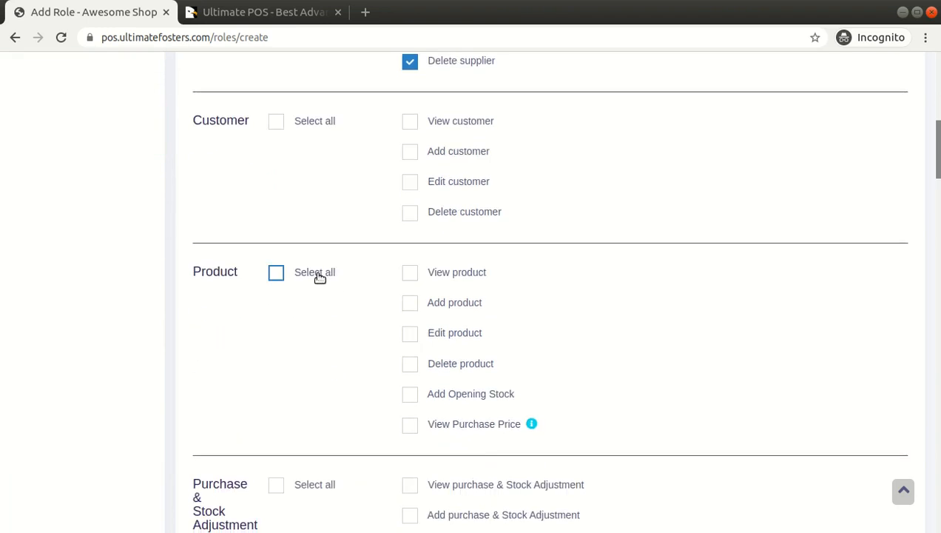
pyautogui.scroll(-5, 319, 275)
pyautogui.scroll(-9, 330, 305)
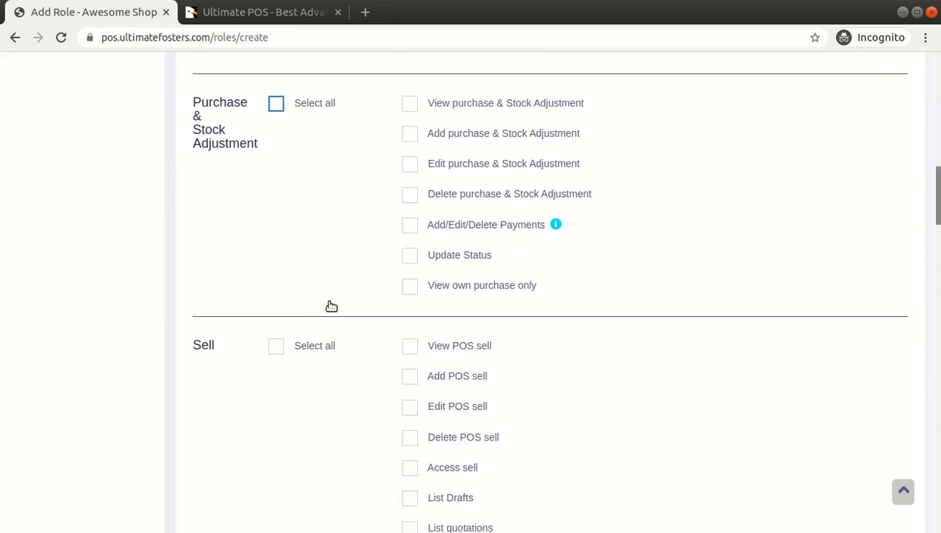
pyautogui.scroll(-9, 322, 235)
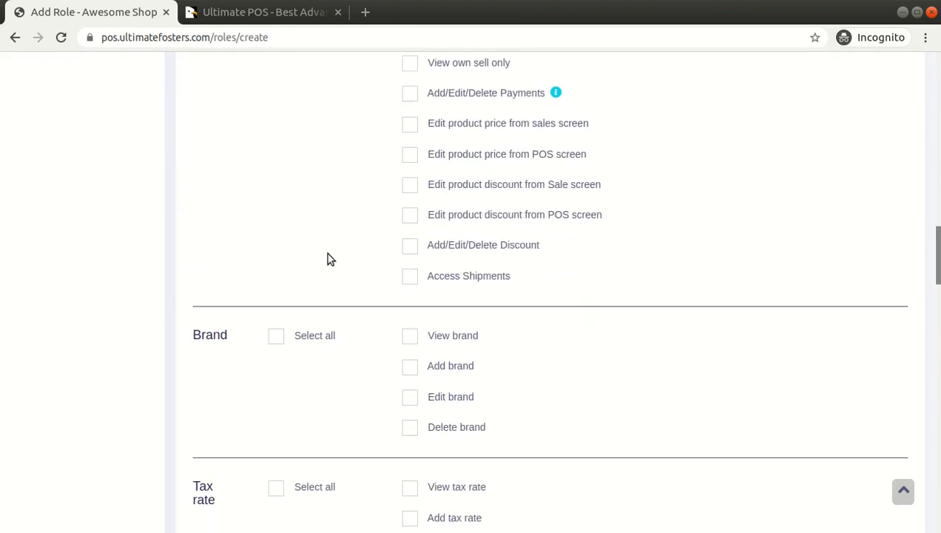
pyautogui.scroll(-5, 319, 337)
pyautogui.scroll(-5, 325, 296)
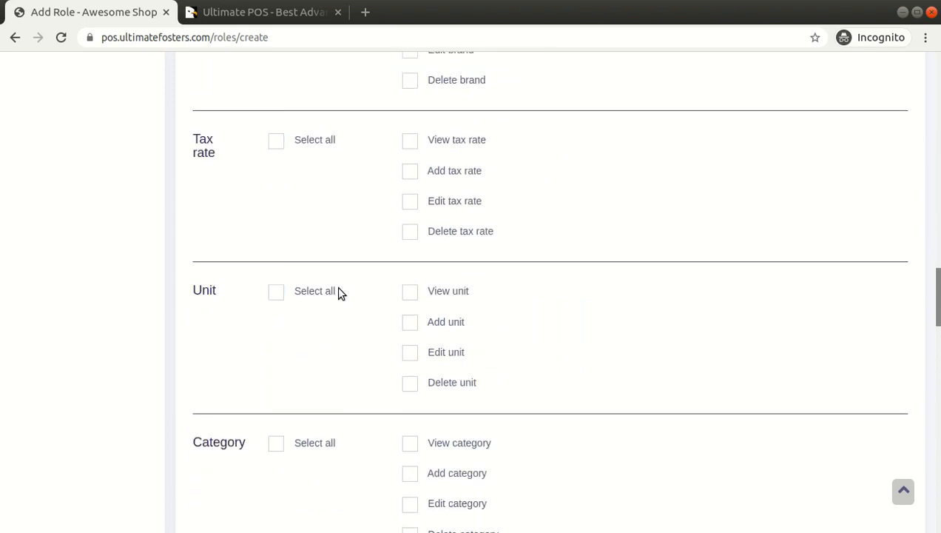
pyautogui.scroll(-16, 339, 289)
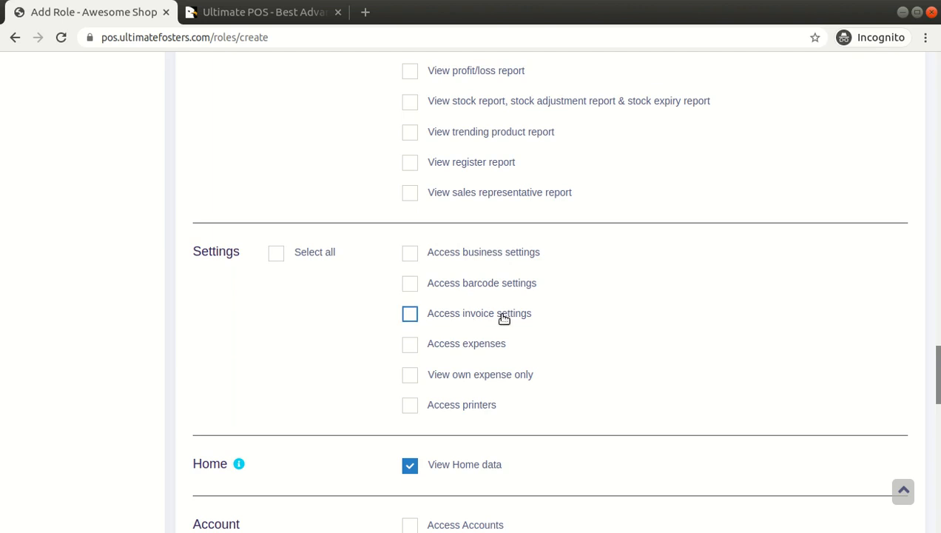
pyautogui.scroll(-3, 556, 335)
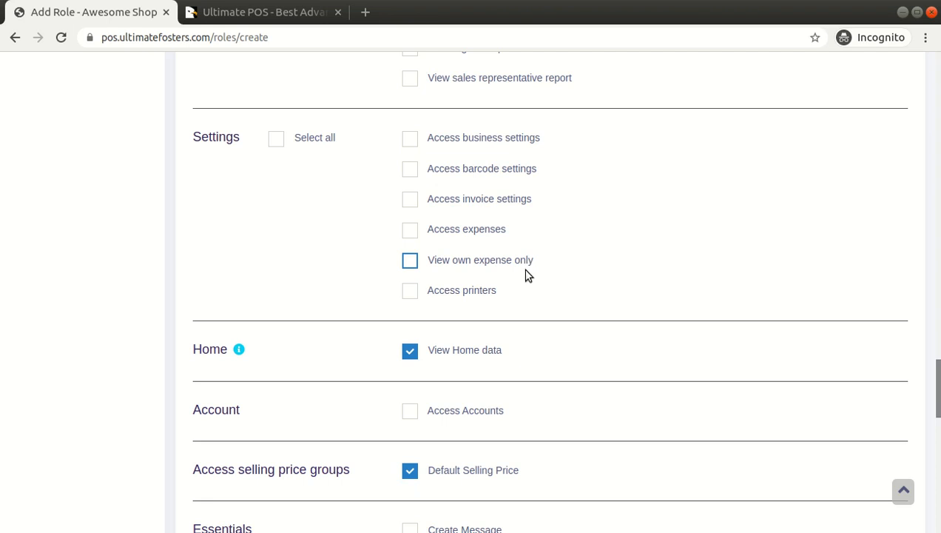
# Turn View Home data off and back on, and grant the Access Accounts permission.
pyautogui.scroll(-2, 406, 311)
pyautogui.click(433, 236)
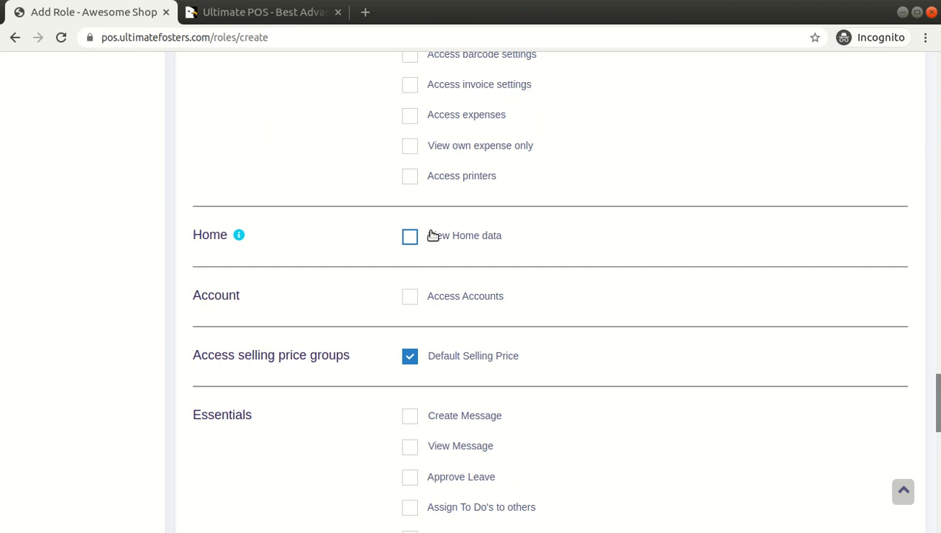
pyautogui.click(439, 237)
pyautogui.click(463, 297)
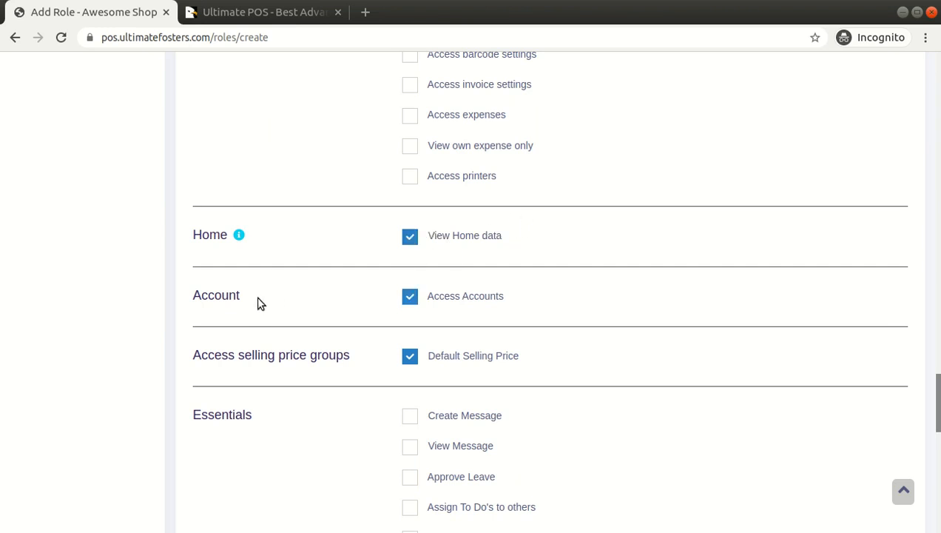
# Examine the Essentials permissions, such as Create Message, Approve Leave, Assign To Do's to others and Add allowance and deduction.
pyautogui.scroll(-3, 448, 296)
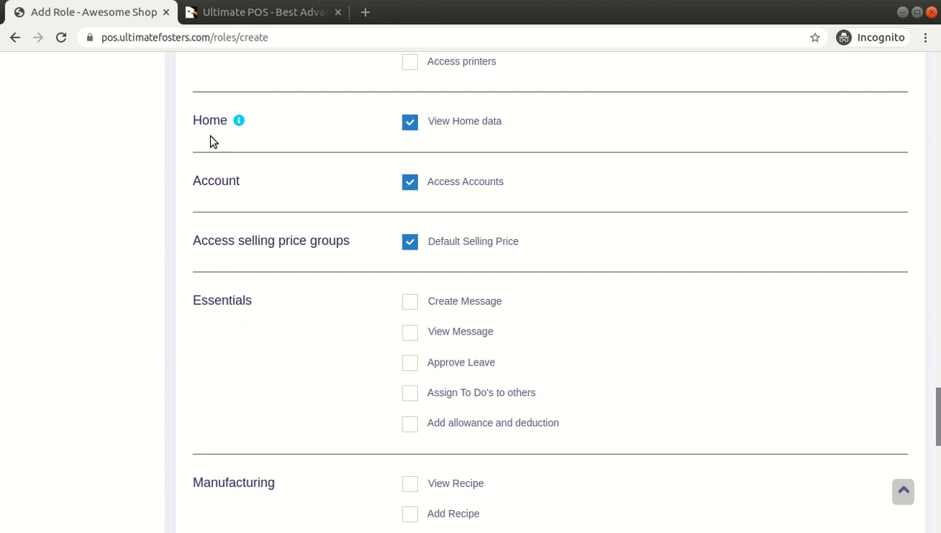
pyautogui.moveTo(196, 306); pyautogui.dragTo(262, 309)
pyautogui.scroll(-2, 263, 308)
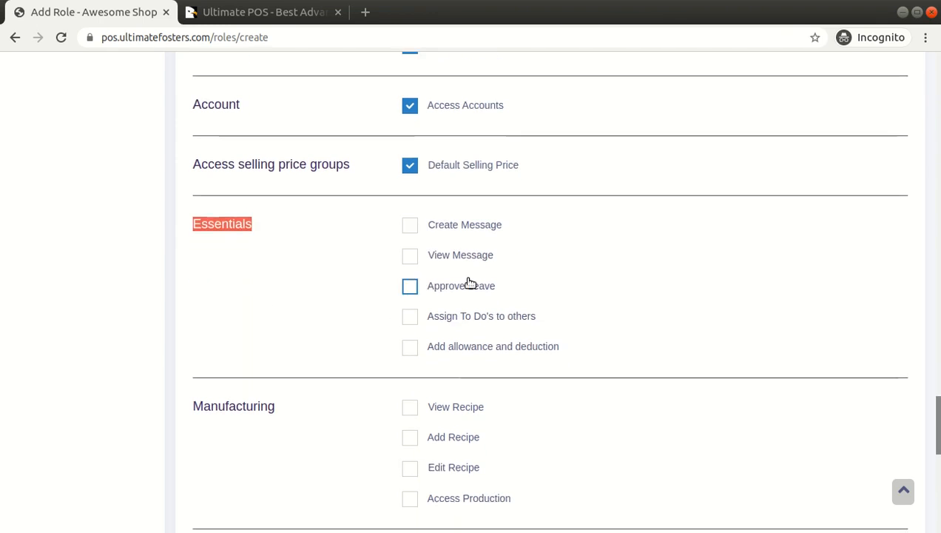
pyautogui.moveTo(500, 229); pyautogui.dragTo(437, 232)
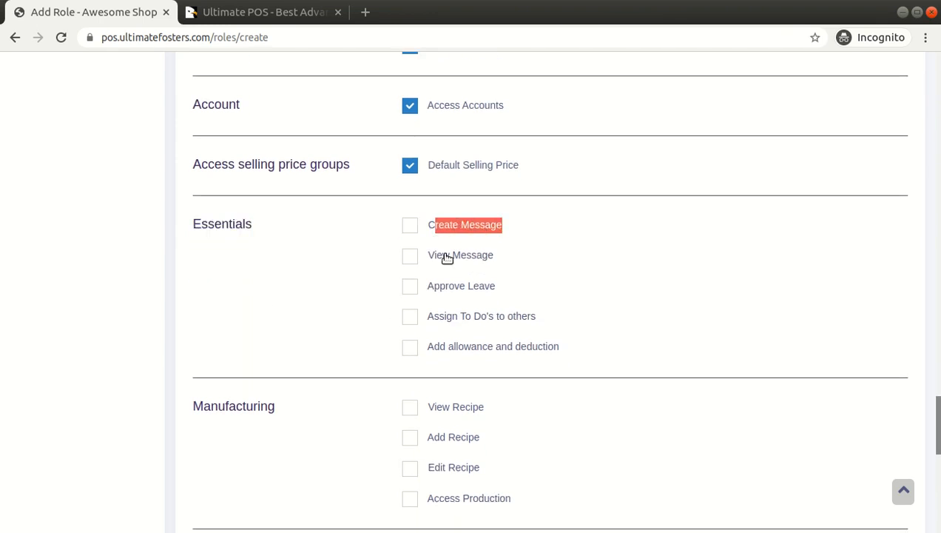
pyautogui.moveTo(516, 291); pyautogui.dragTo(436, 290)
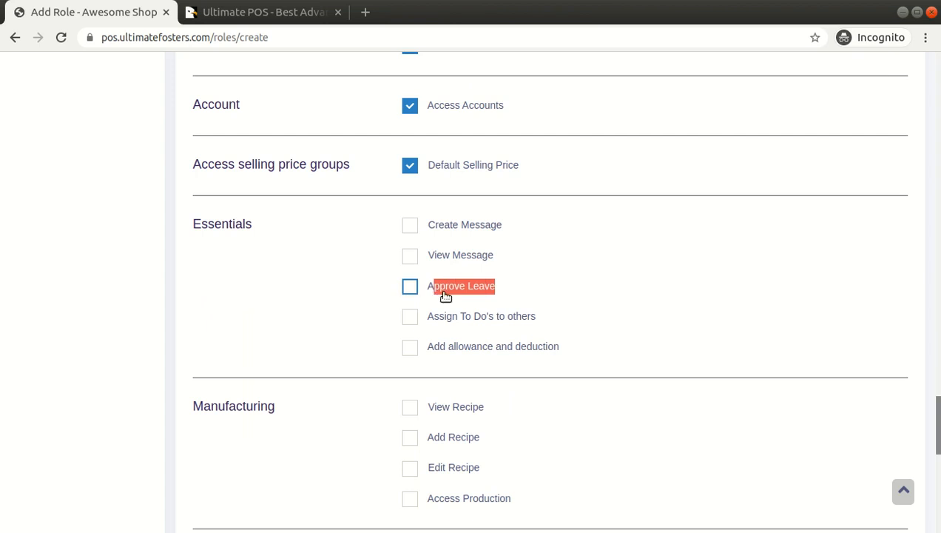
pyautogui.moveTo(541, 319); pyautogui.dragTo(453, 321)
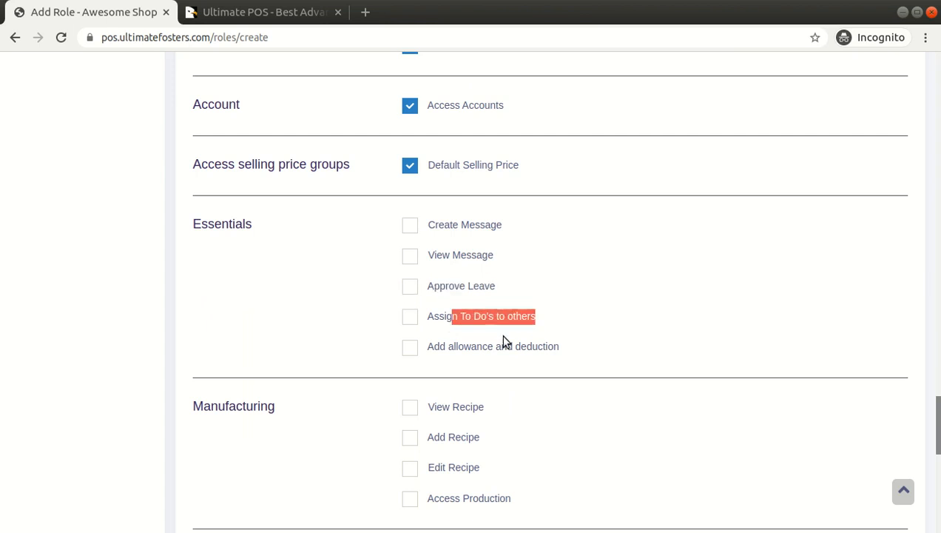
pyautogui.moveTo(568, 351); pyautogui.dragTo(436, 347)
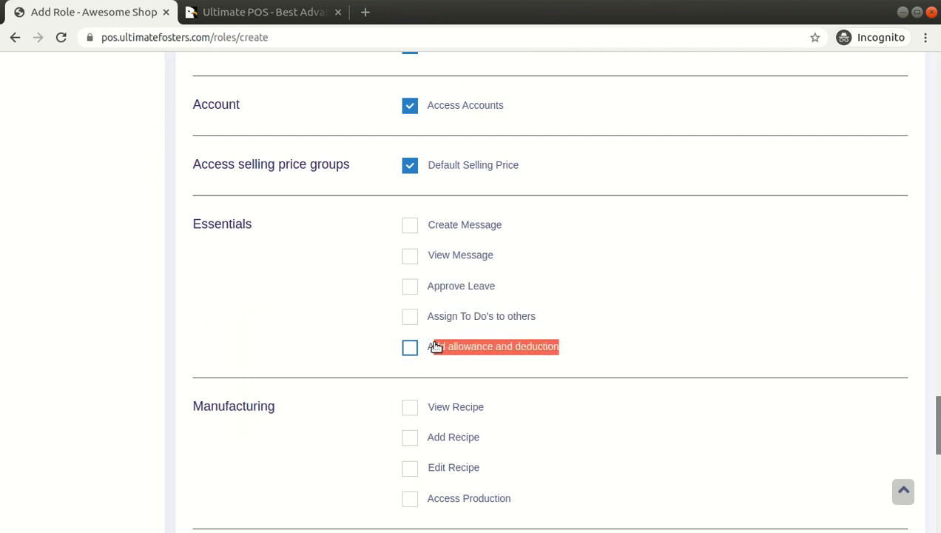
pyautogui.scroll(-3, 555, 302)
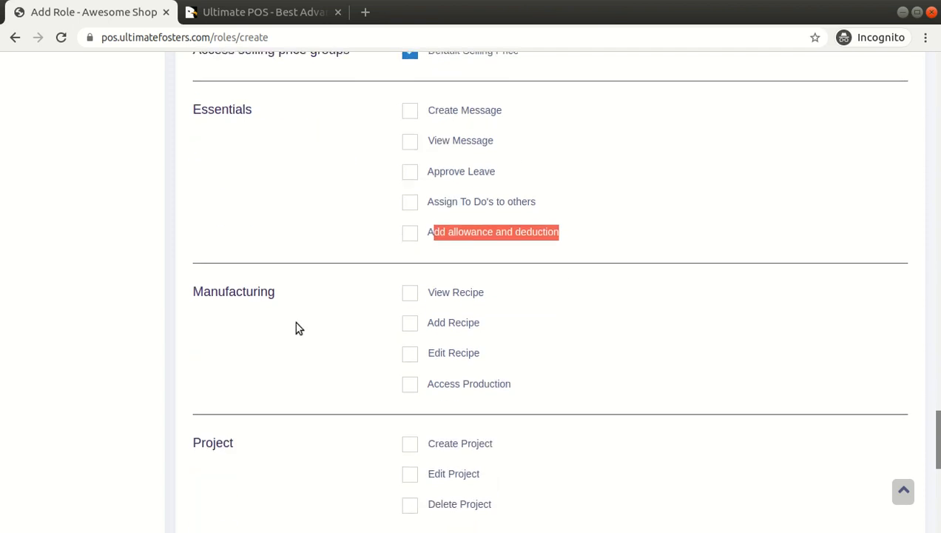
# Examine the permissions of the Manufacturing, Project, Repair, Superadmin and Woocommerce modules.
pyautogui.moveTo(195, 294); pyautogui.dragTo(276, 293)
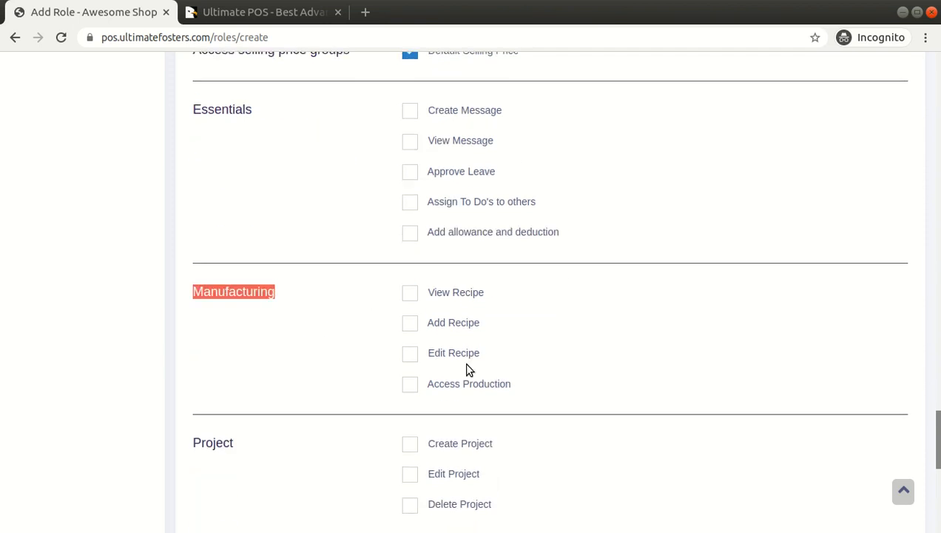
pyautogui.scroll(-6, 481, 322)
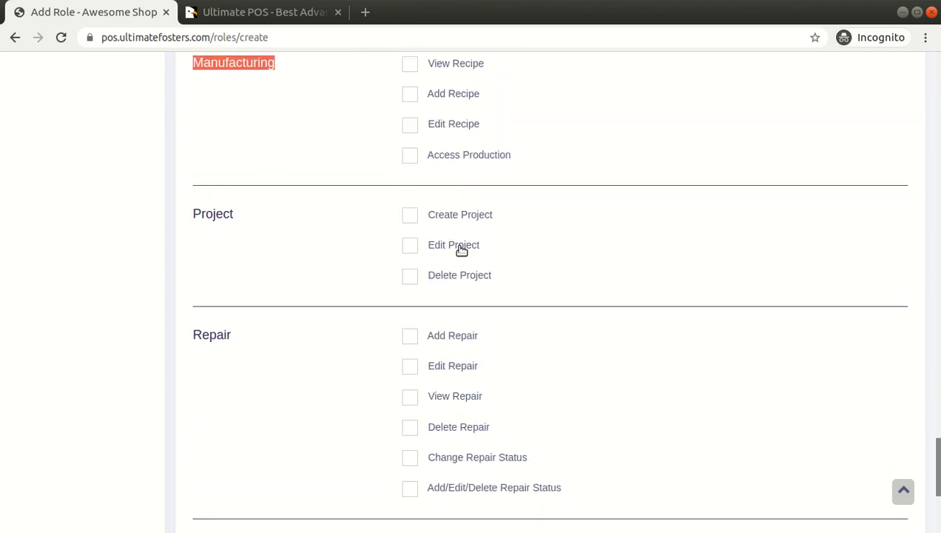
pyautogui.scroll(-4, 475, 325)
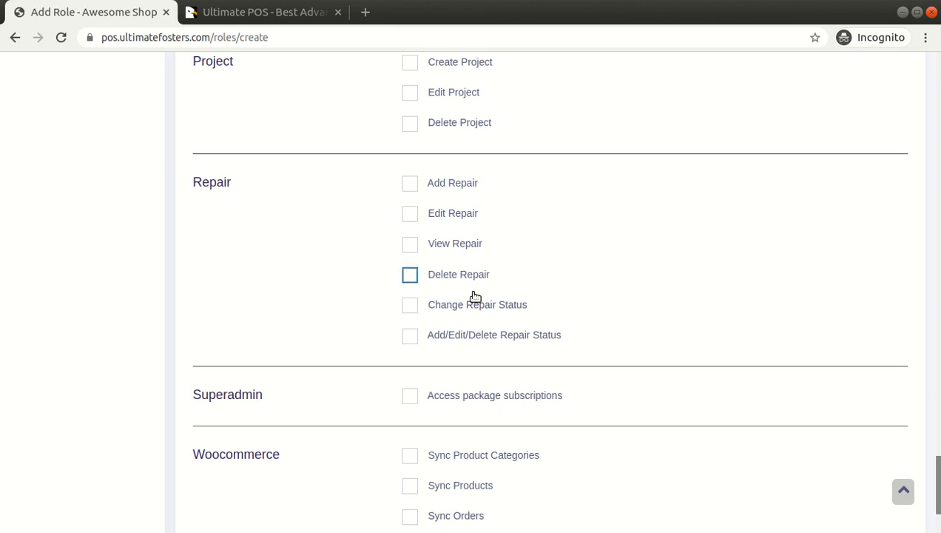
pyautogui.scroll(-4, 405, 227)
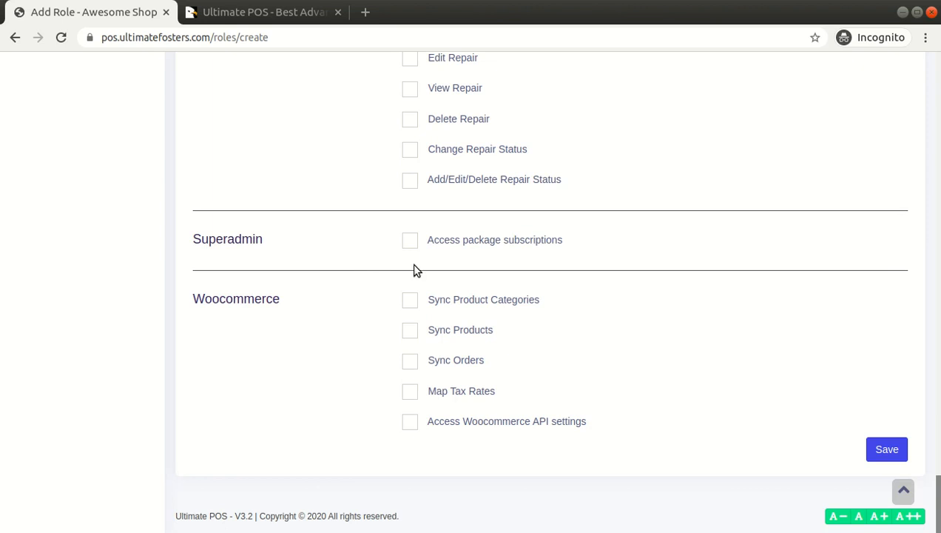
pyautogui.scroll(4, 261, 293)
pyautogui.scroll(-4, 261, 293)
pyautogui.click(489, 244)
# Recheck the role name and the selected permissions, and save the Manager role.
pyautogui.click(903, 490)
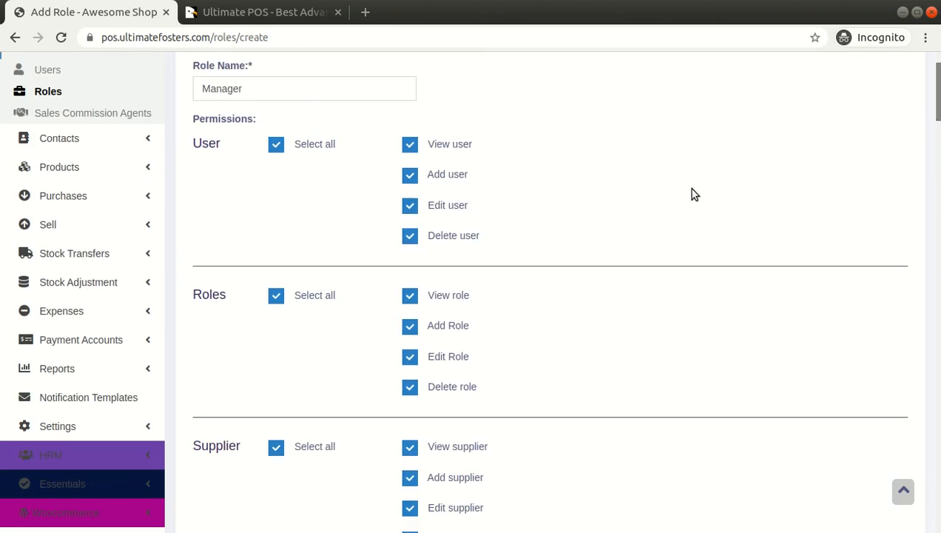
pyautogui.scroll(-5, 752, 185)
pyautogui.scroll(7, 751, 185)
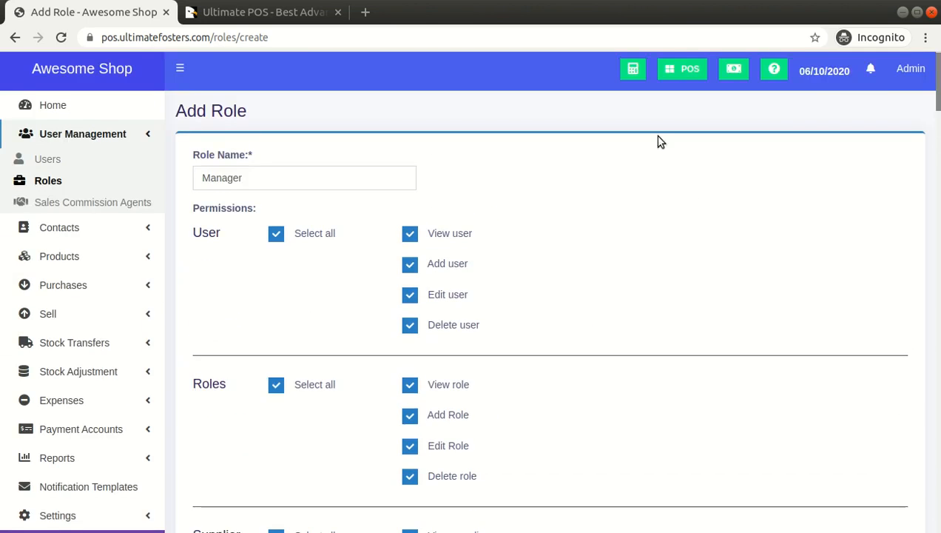
pyautogui.doubleClick(335, 178)
pyautogui.click(546, 192)
pyautogui.moveTo(937, 94); pyautogui.dragTo(934, 521)
pyautogui.click(885, 451)
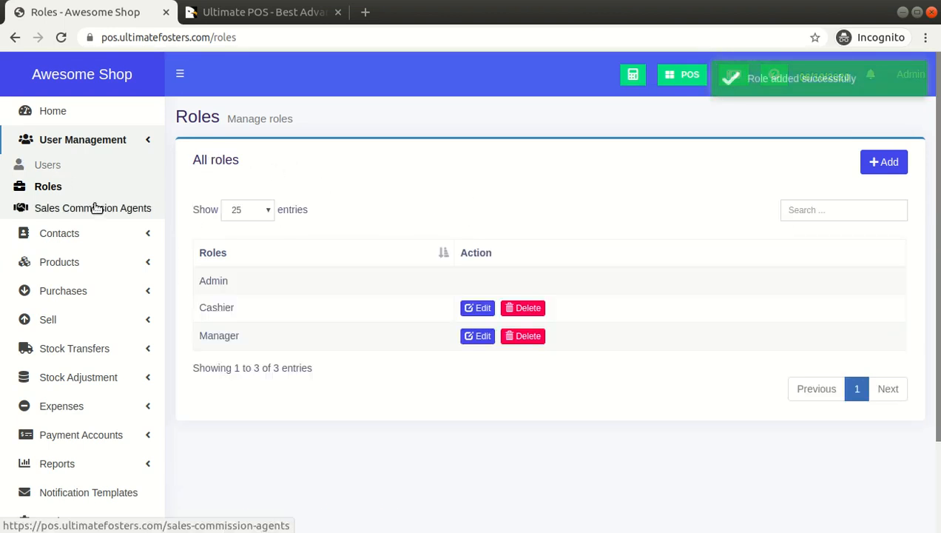
# Start adding a new user with the prefix "mr." and fill in the first and last name.
pyautogui.click(47, 166)
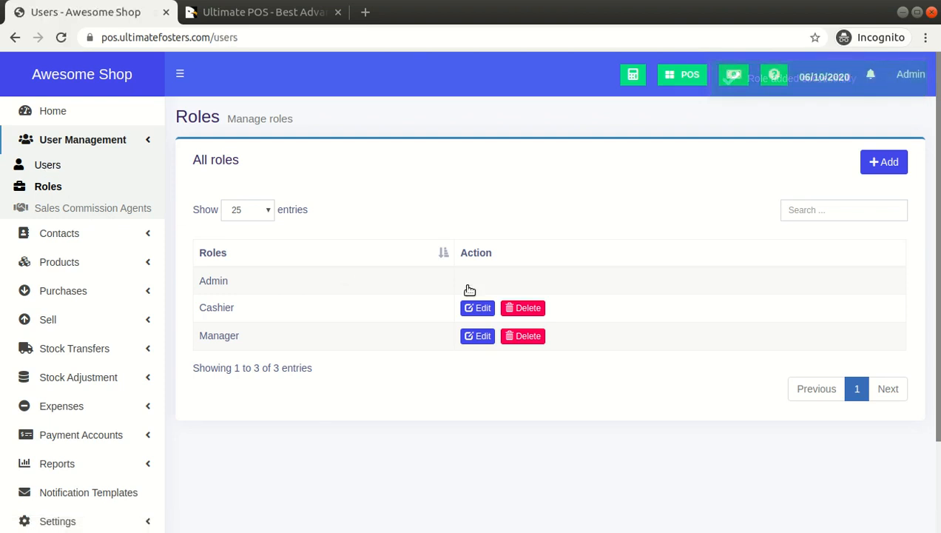
pyautogui.click(890, 162)
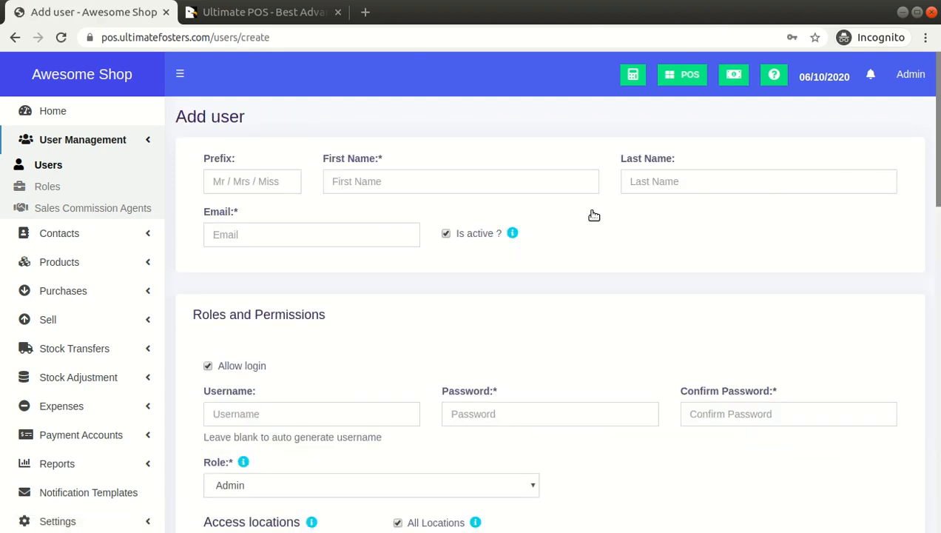
pyautogui.click(225, 185)
pyautogui.write('mr')
pyautogui.press('Tab')
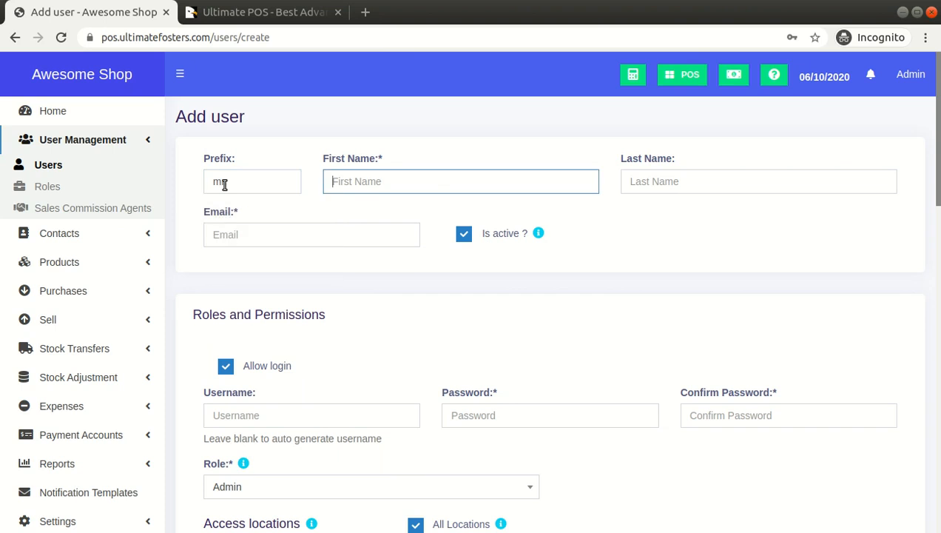
pyautogui.write('Demo')
pyautogui.press('Tab')
pyautogui.write('Vi')
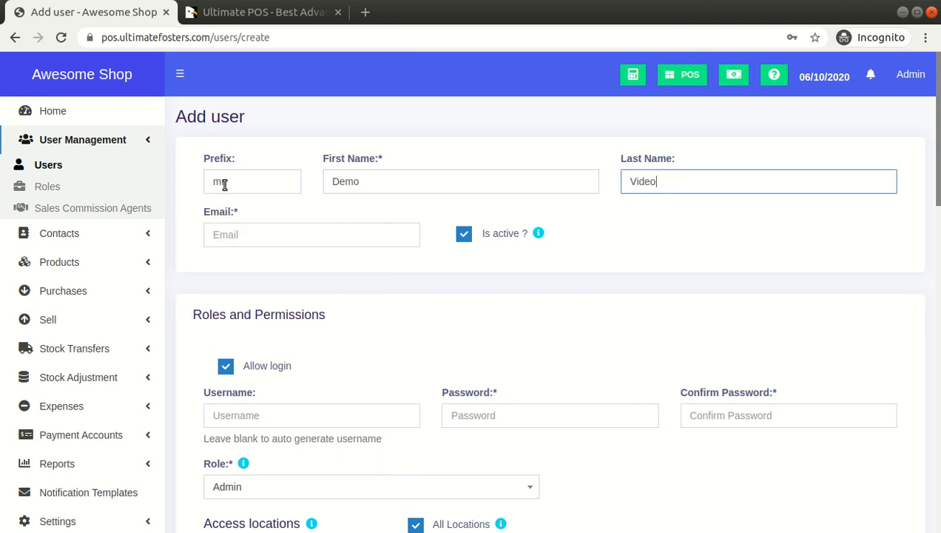
# Fill in the user's e-mail address and leave the account set as active.
pyautogui.click(236, 239)
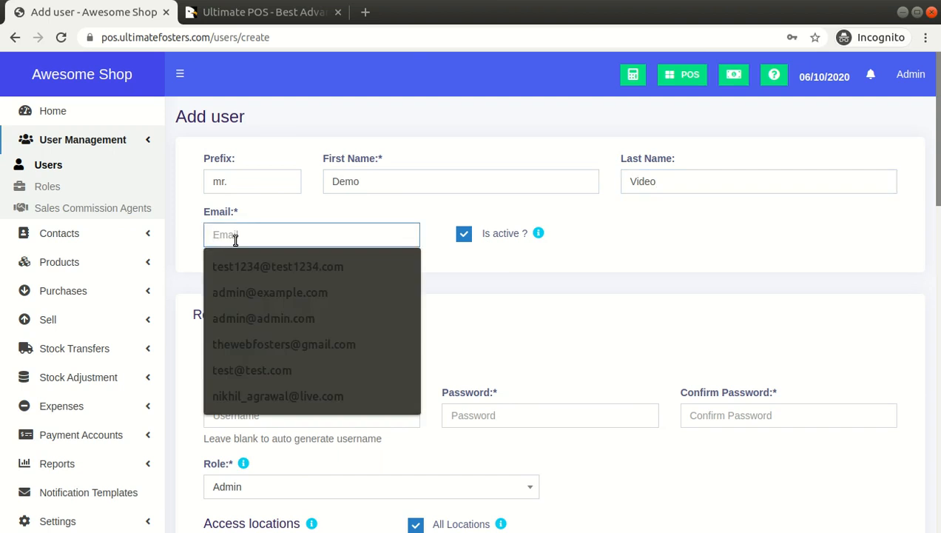
pyautogui.write('test1234@test1234.com')
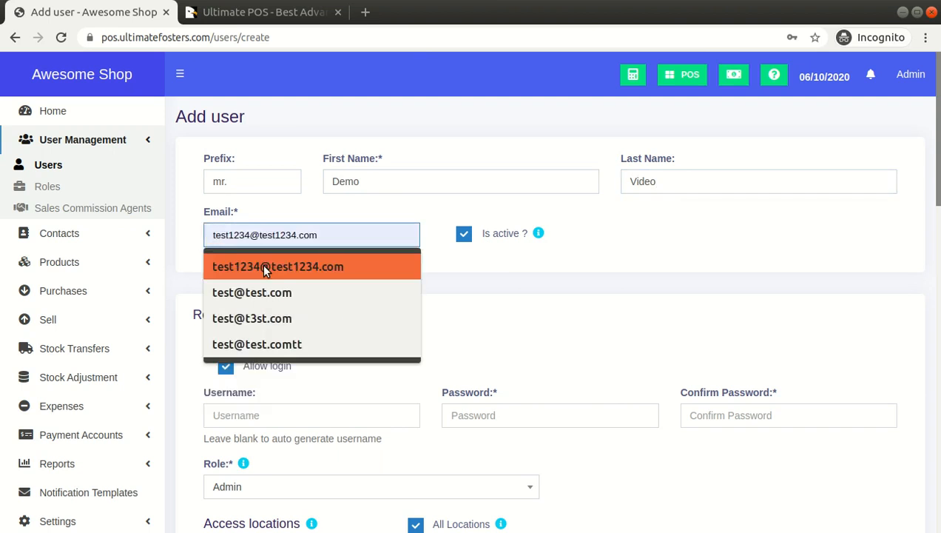
pyautogui.click(262, 266)
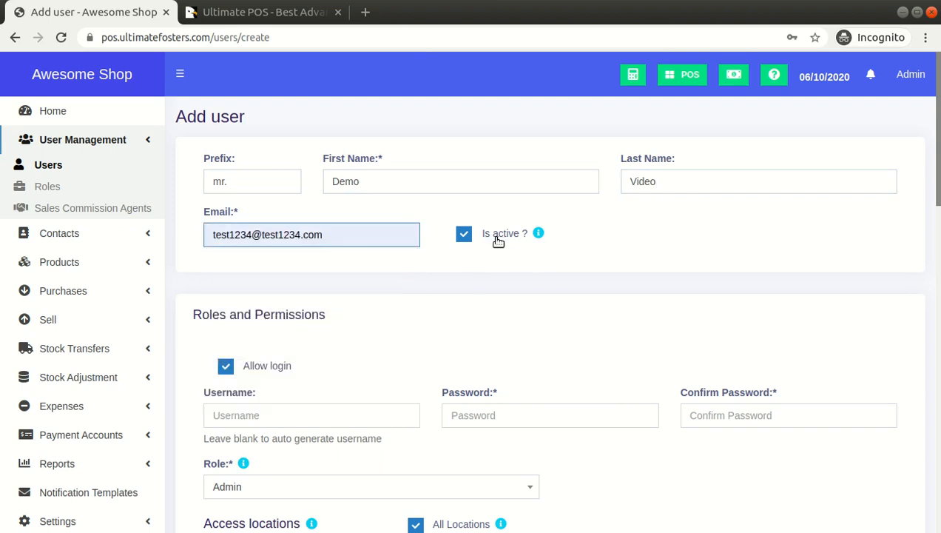
pyautogui.click(498, 242)
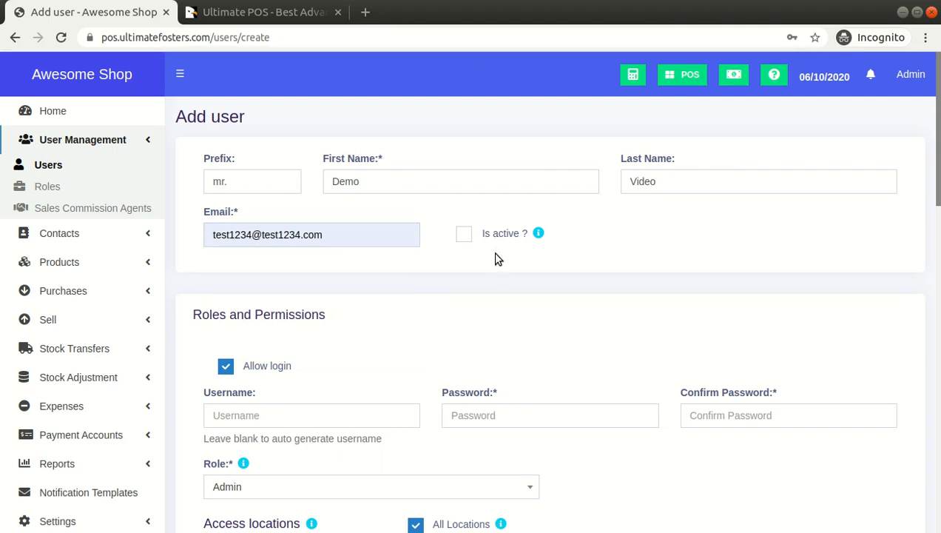
pyautogui.click(499, 235)
# Keep login allowed, and enter the username "sdsdssdsd" and the account password with its confirmation.
pyautogui.scroll(-2, 495, 273)
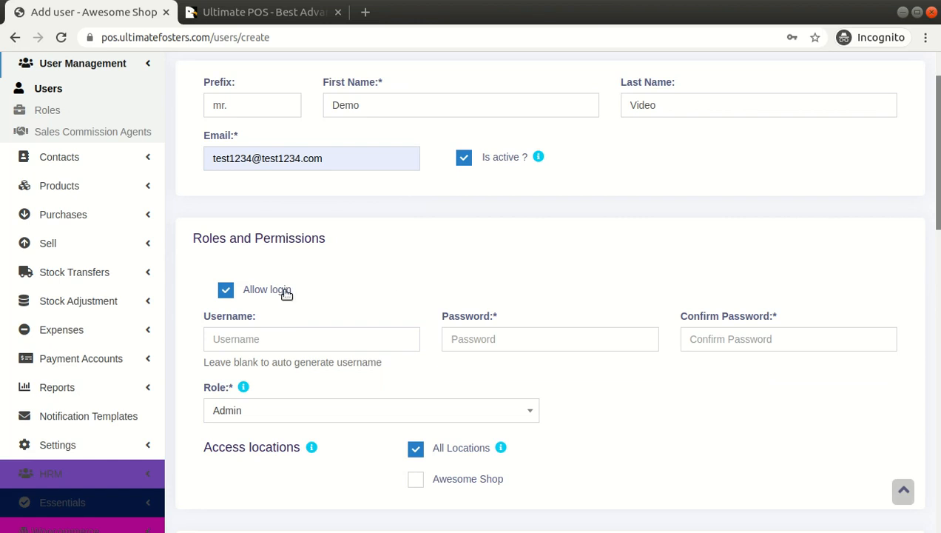
pyautogui.moveTo(191, 244); pyautogui.dragTo(334, 237)
pyautogui.scroll(-2, 334, 238)
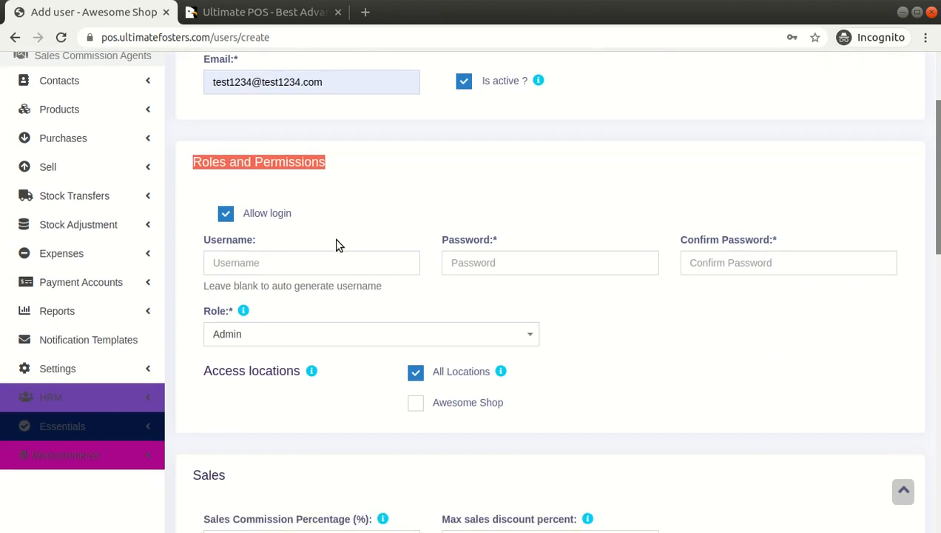
pyautogui.click(266, 220)
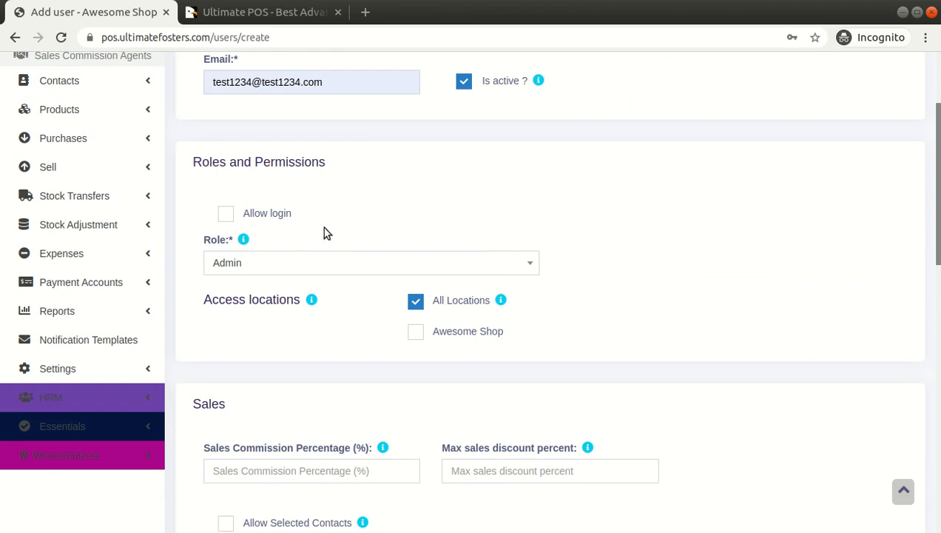
pyautogui.click(252, 220)
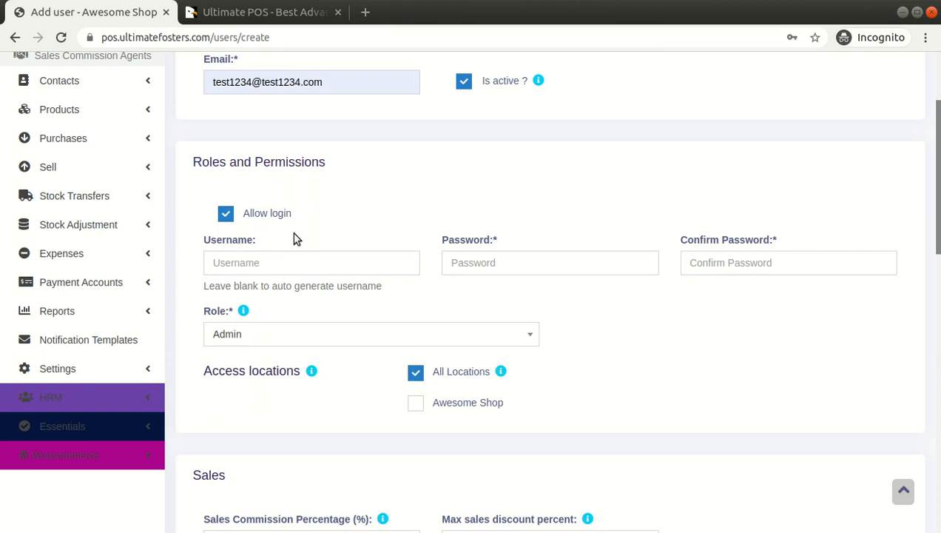
pyautogui.click(261, 257)
pyautogui.write('sdsdssdsd')
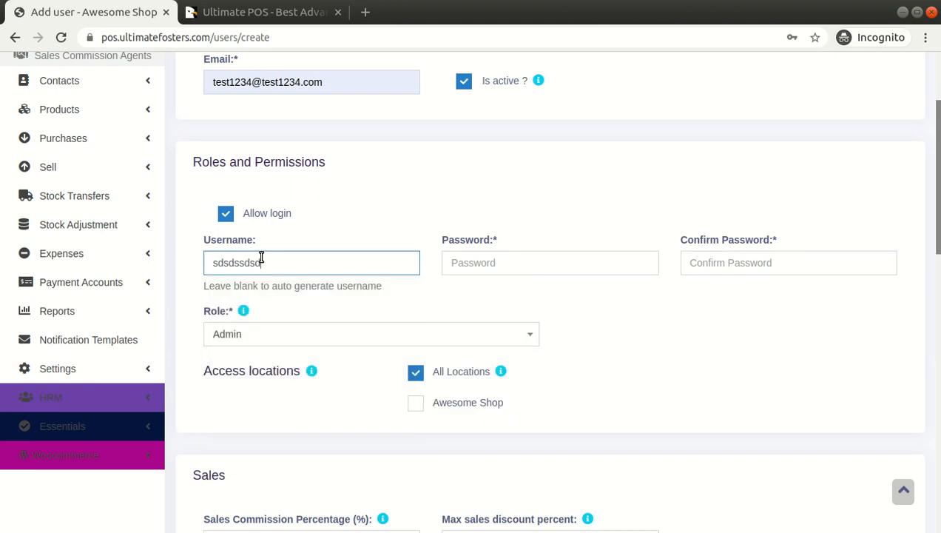
pyautogui.press('Tab')
pyautogui.click(456, 257)
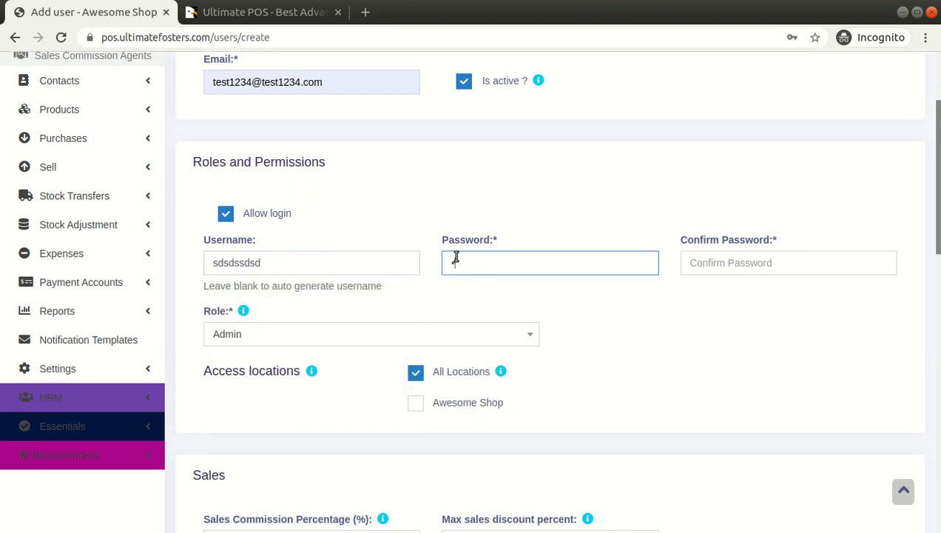
pyautogui.press('Tab')
pyautogui.write('1')
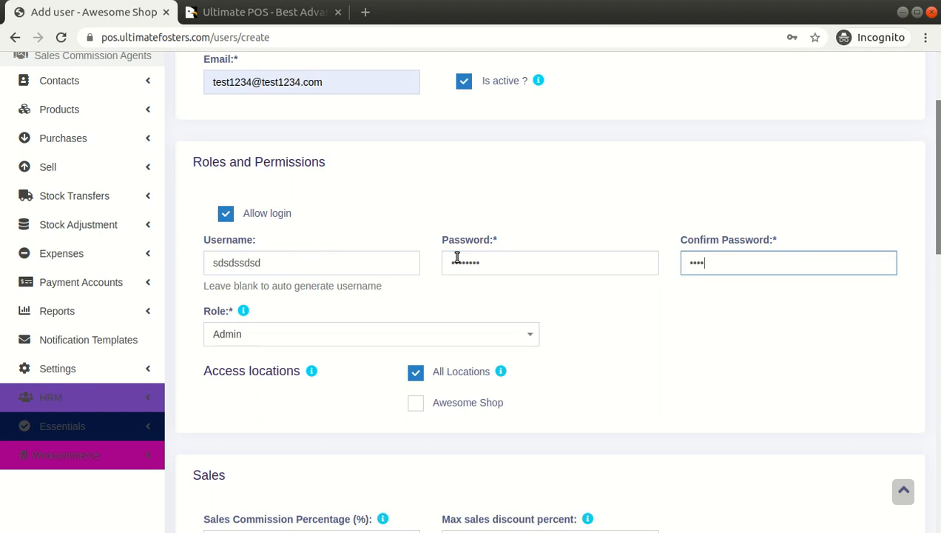
# Assign the Manager role to the new user.
pyautogui.scroll(-2, 518, 303)
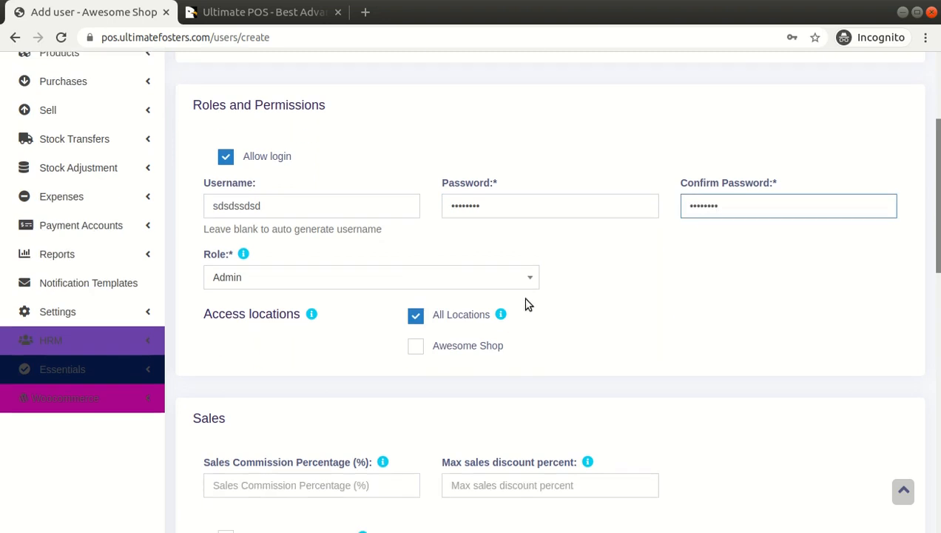
pyautogui.click(465, 266)
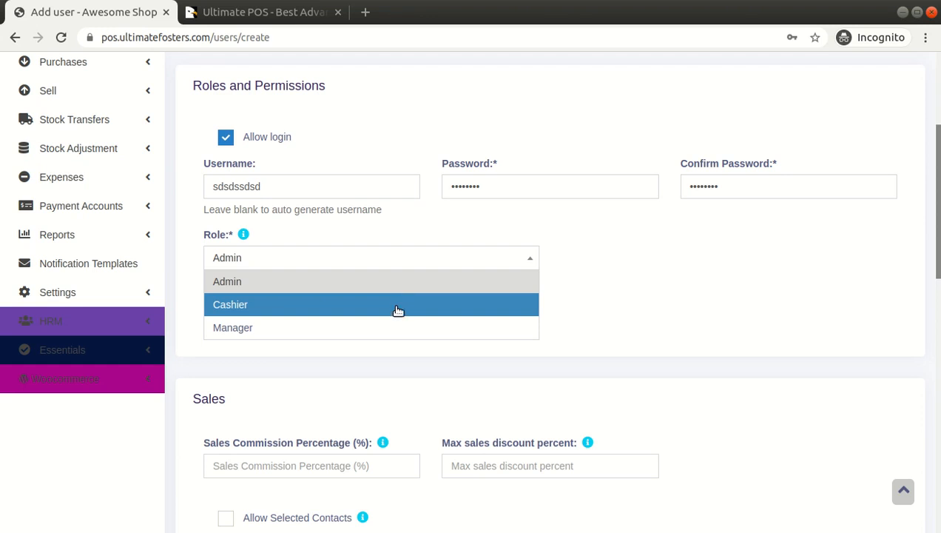
pyautogui.click(404, 334)
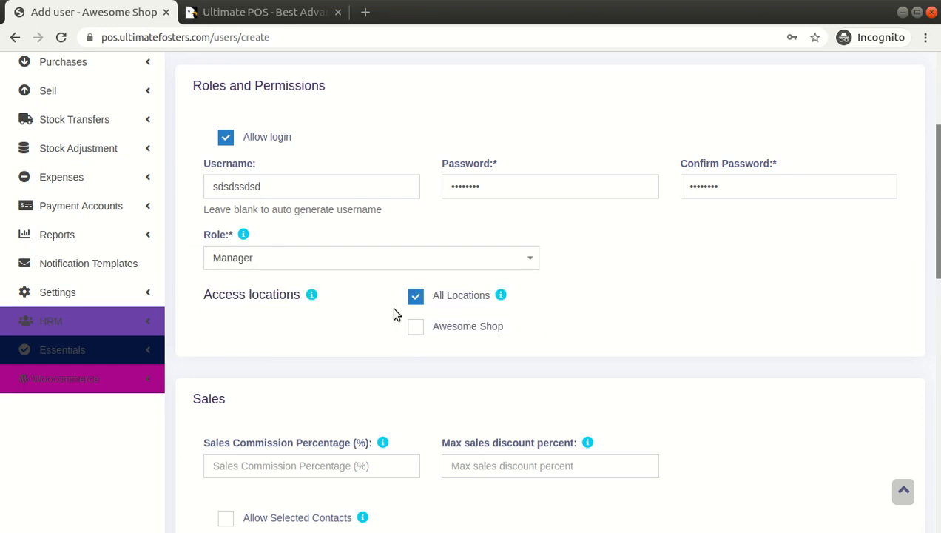
# Restrict the user's access locations to Awesome Shop, leaving All Locations unselected.
pyautogui.click(415, 327)
pyautogui.click(448, 299)
pyautogui.scroll(-2, 570, 270)
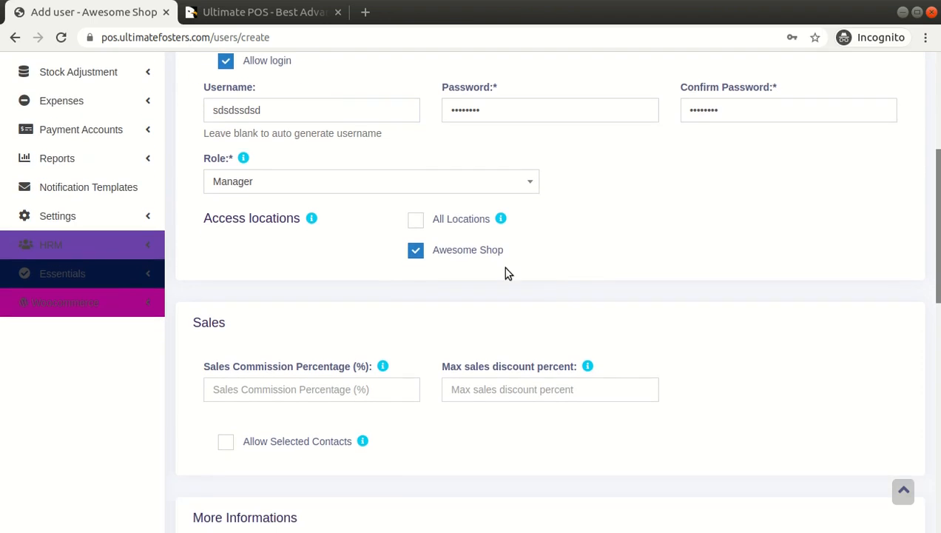
pyautogui.click(456, 220)
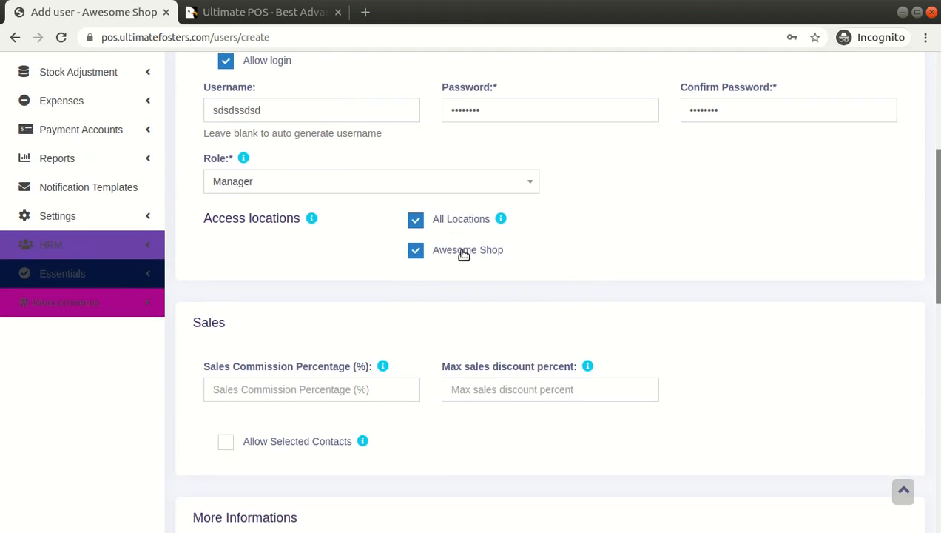
pyautogui.click(464, 222)
# Examine the Sales section of the user form, especially the Sales Commission Percentage field.
pyautogui.scroll(-2, 499, 250)
pyautogui.moveTo(194, 209); pyautogui.dragTo(223, 208)
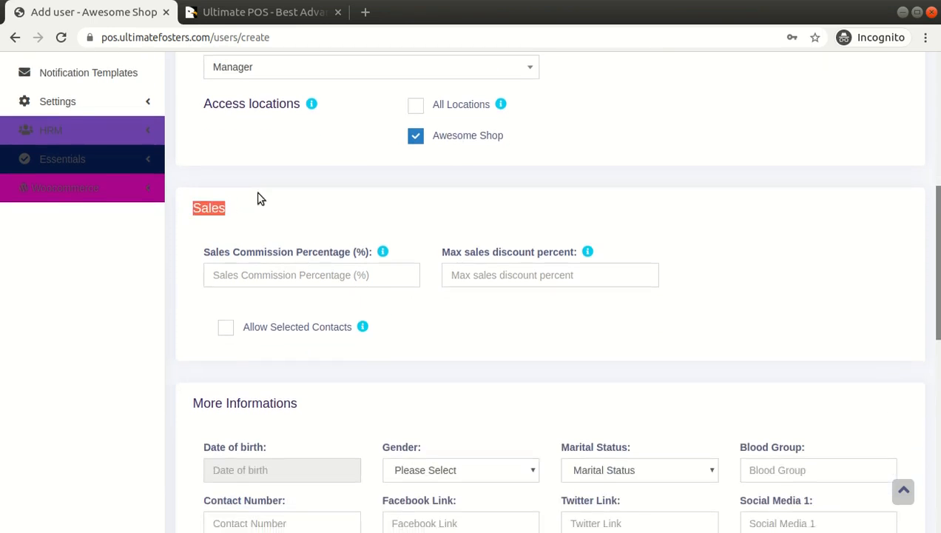
pyautogui.click(273, 278)
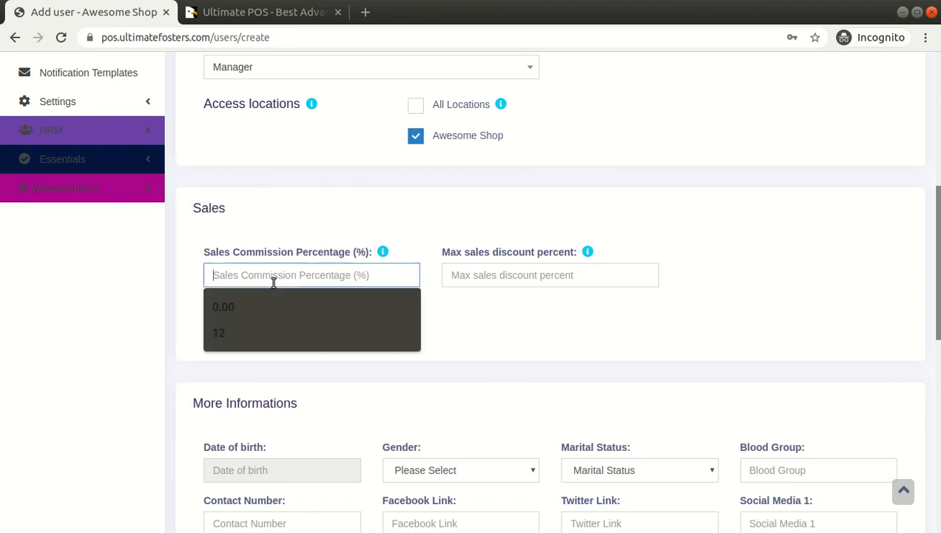
pyautogui.click(291, 225)
pyautogui.click(291, 275)
pyautogui.click(320, 227)
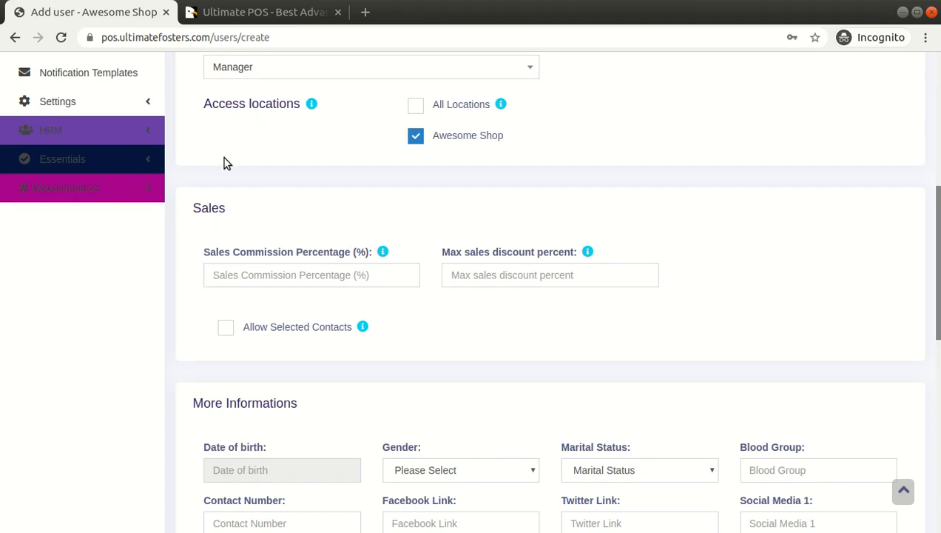
pyautogui.scroll(1, 333, 229)
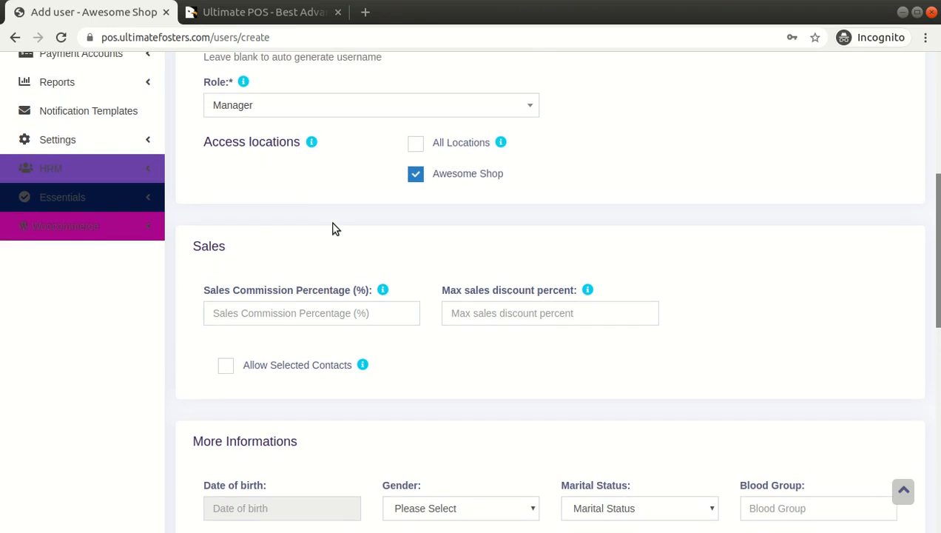
pyautogui.scroll(-1, 332, 228)
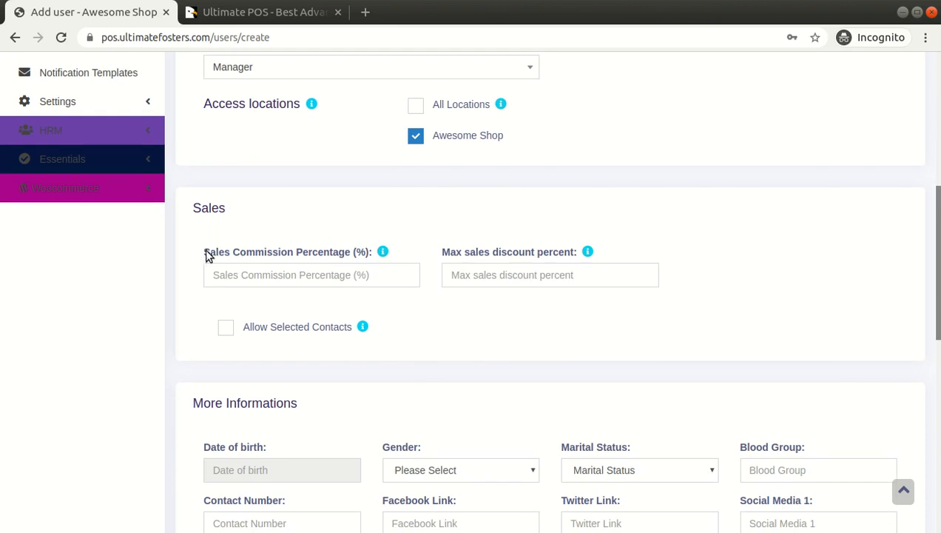
pyautogui.moveTo(204, 253); pyautogui.dragTo(380, 242)
pyautogui.click(386, 217)
# Set the user's maximum sales discount percent to 15.
pyautogui.click(469, 267)
pyautogui.click(497, 216)
pyautogui.click(492, 269)
pyautogui.click(506, 217)
pyautogui.click(485, 275)
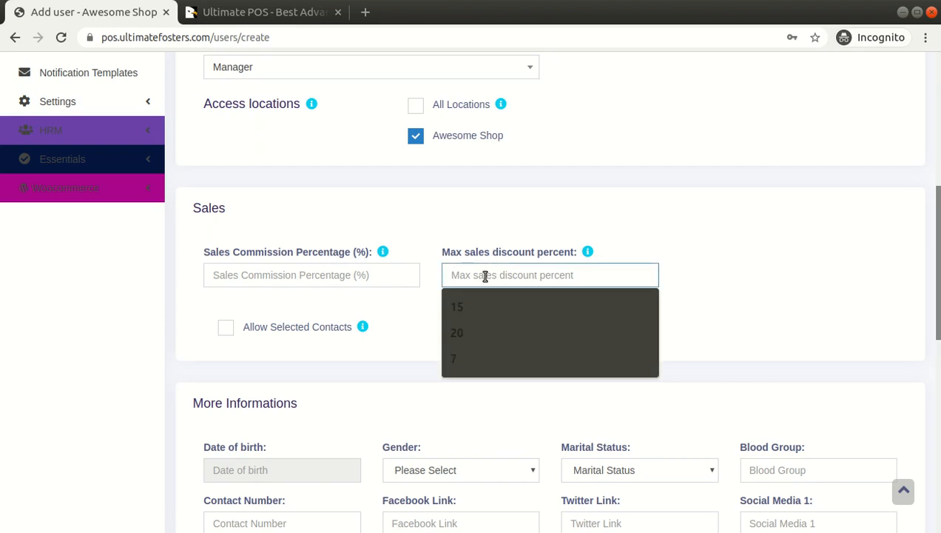
pyautogui.write('15')
pyautogui.click(506, 218)
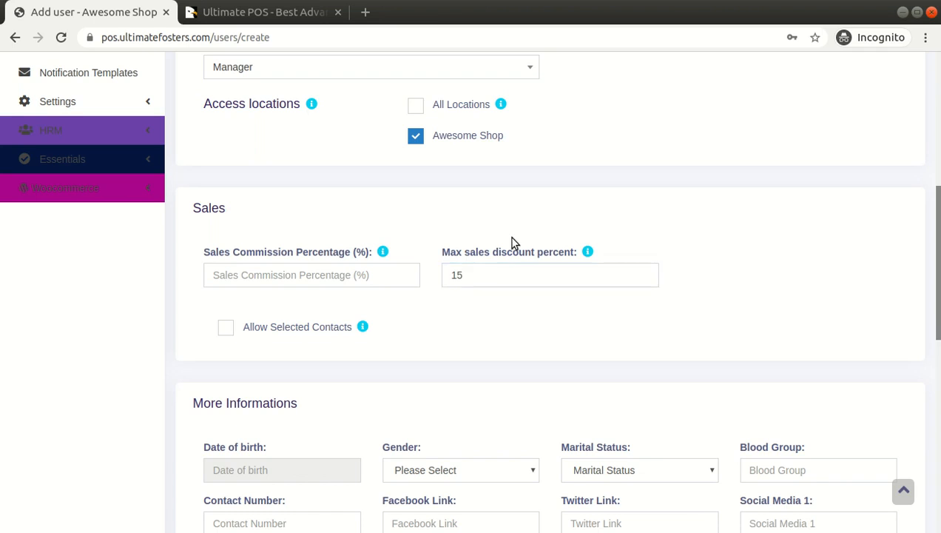
pyautogui.doubleClick(516, 271)
pyautogui.click(537, 231)
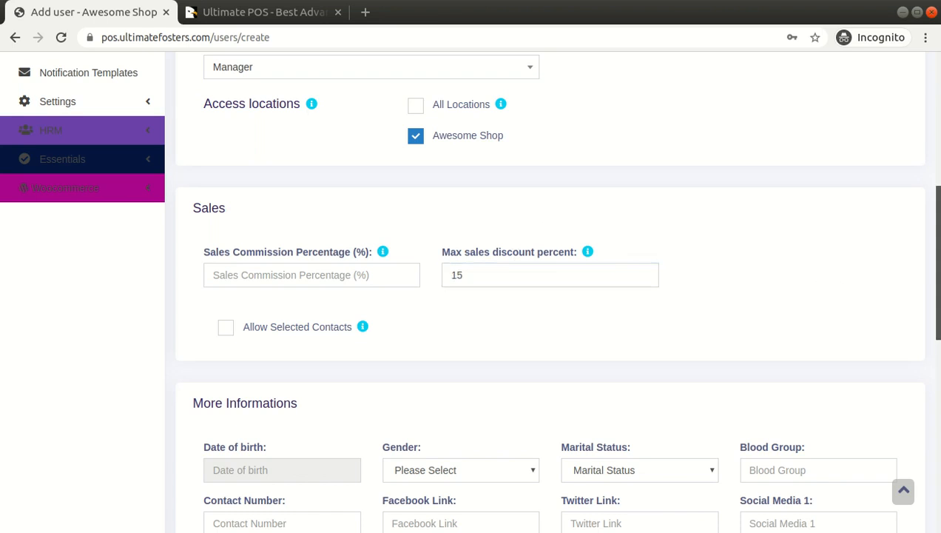
# Review the login, role and access location settings together with the maximum sales discount.
pyautogui.scroll(3, 937, 245)
pyautogui.scroll(-2, 936, 245)
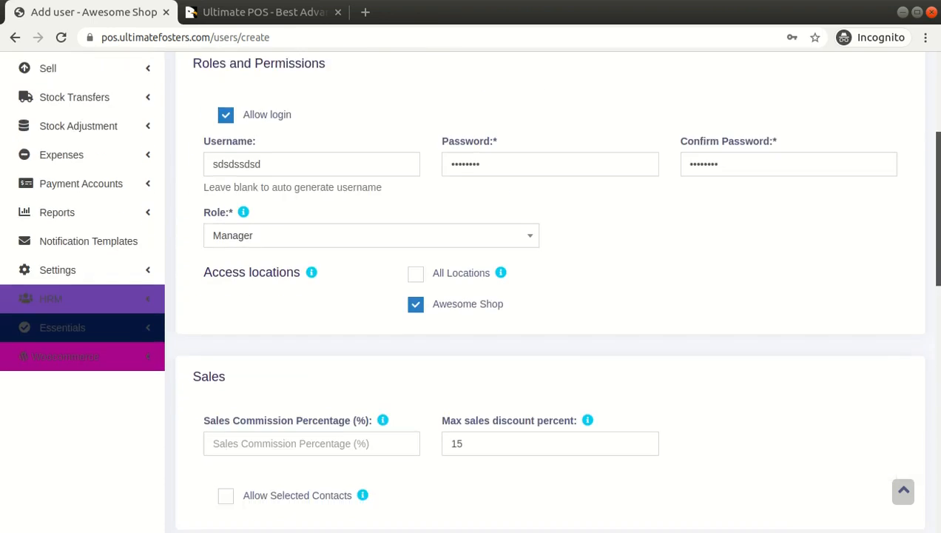
pyautogui.click(581, 327)
pyautogui.doubleClick(583, 327)
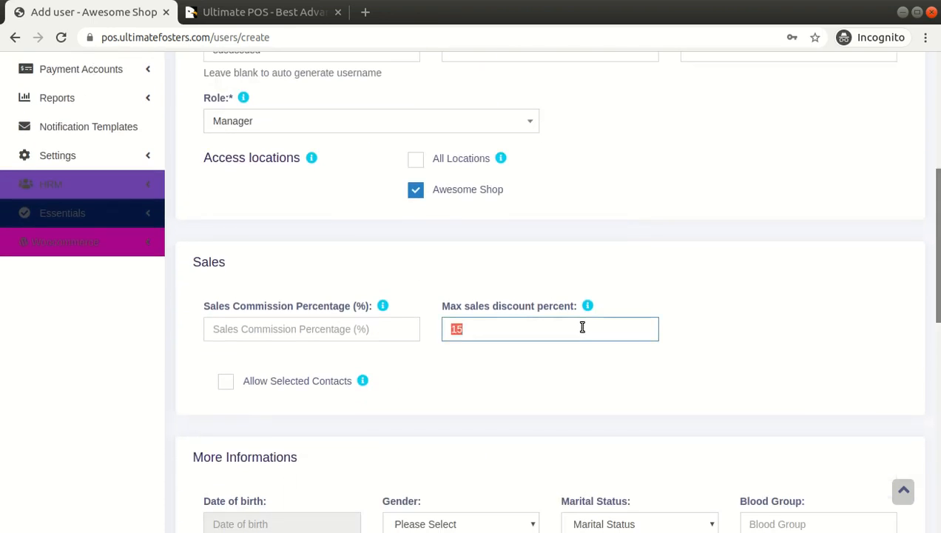
pyautogui.scroll(5, 934, 277)
pyautogui.scroll(-4, 934, 276)
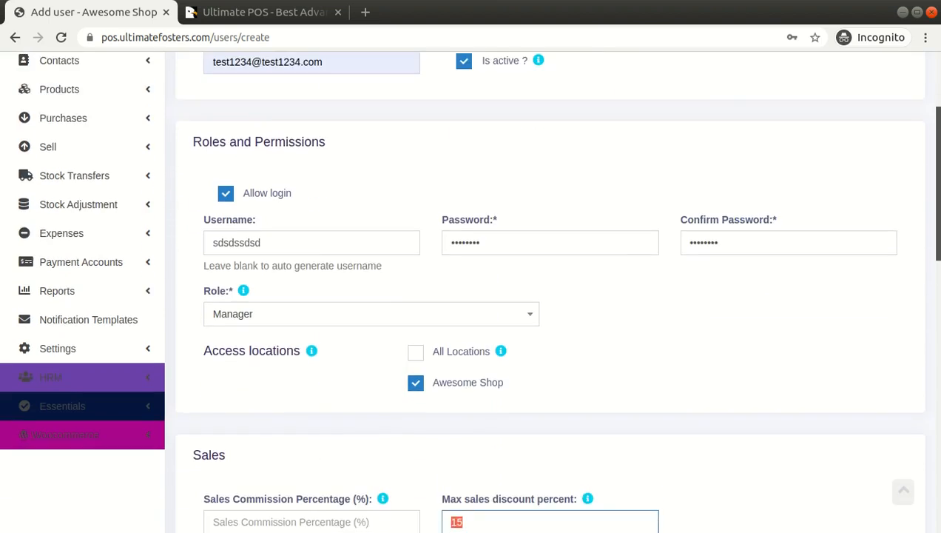
pyautogui.scroll(-3, 647, 267)
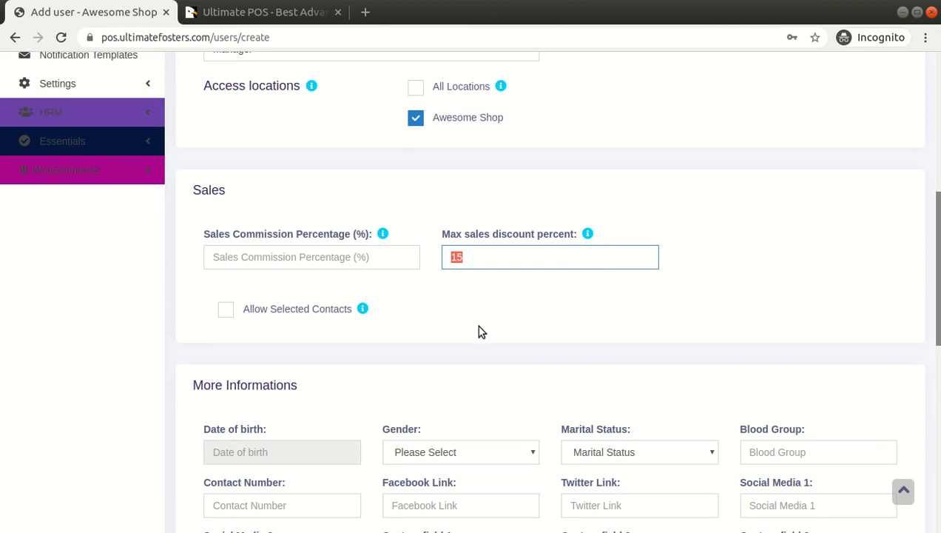
# Fill in the user's date of birth in the additional information.
pyautogui.scroll(-5, 357, 331)
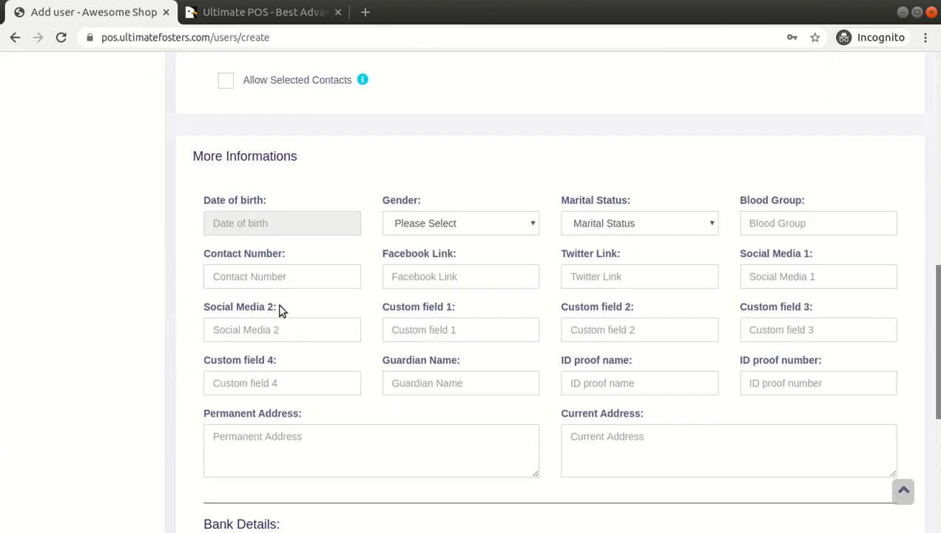
pyautogui.click(257, 226)
pyautogui.click(278, 255)
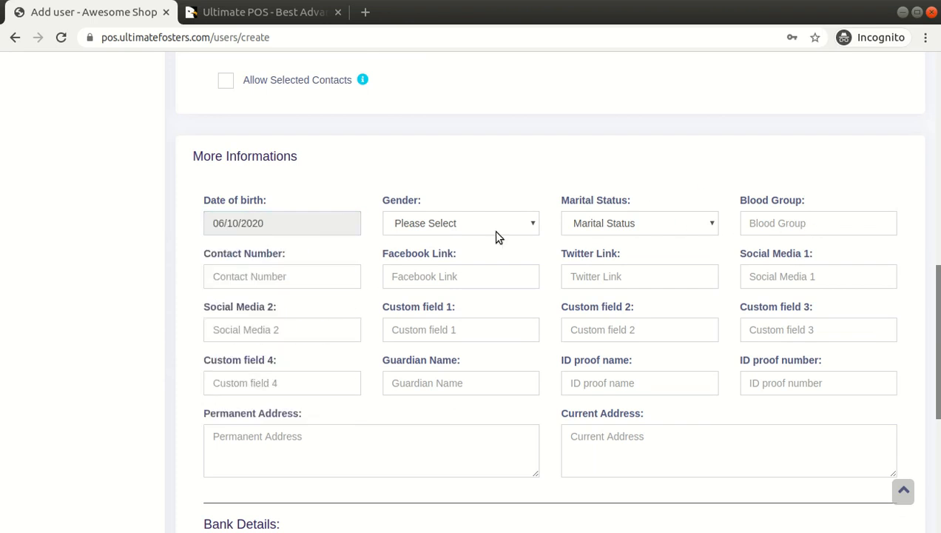
# Examine the remaining personal fields, the Bank Details and the HRM Details of the user form.
pyautogui.scroll(-3, 496, 235)
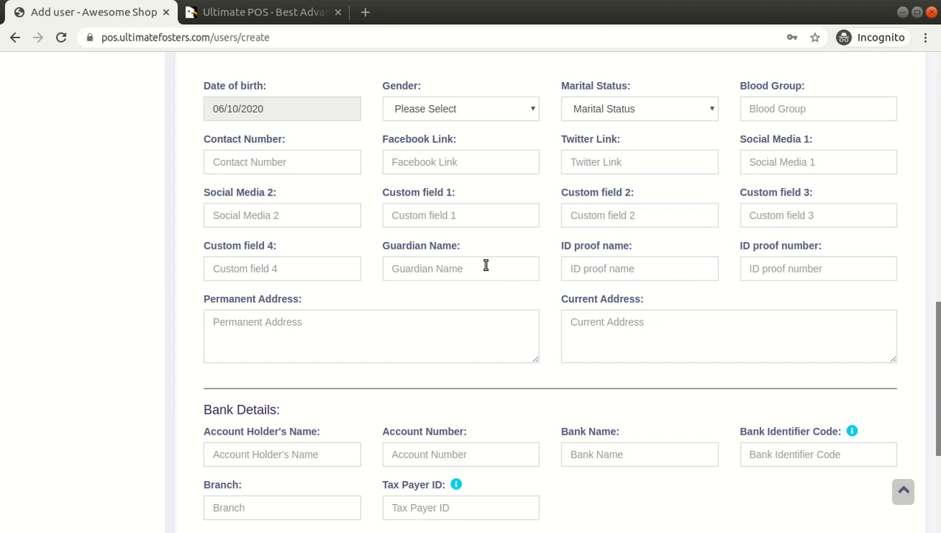
pyautogui.scroll(-4, 814, 257)
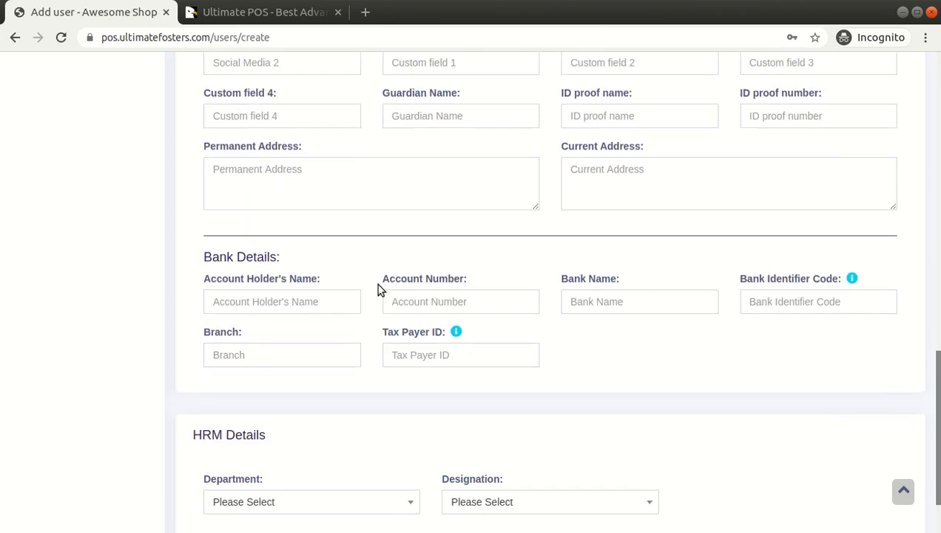
pyautogui.moveTo(206, 257); pyautogui.dragTo(321, 352)
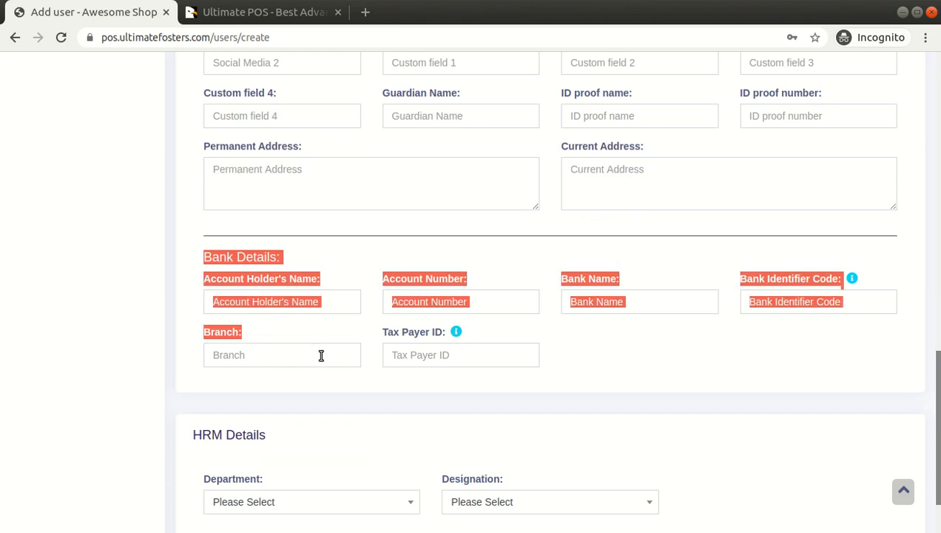
pyautogui.click(324, 261)
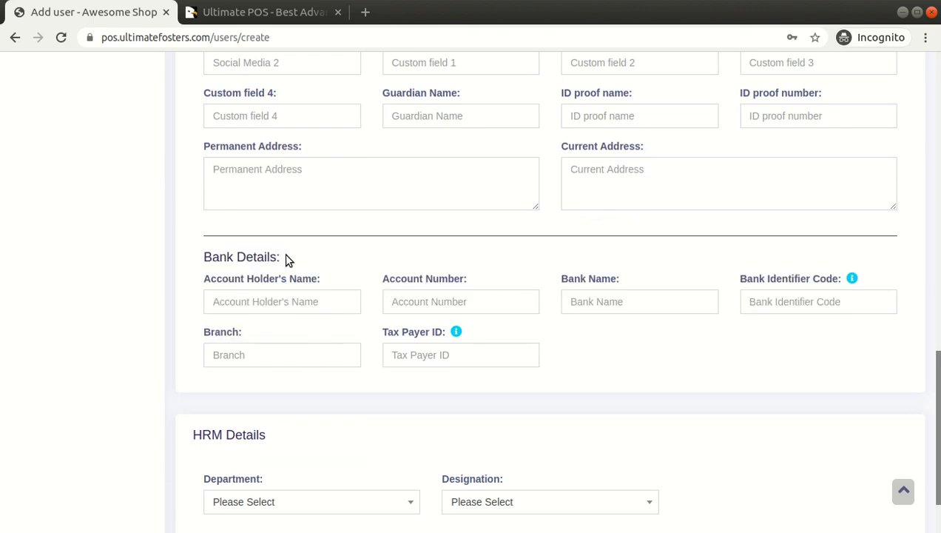
pyautogui.scroll(-3, 285, 256)
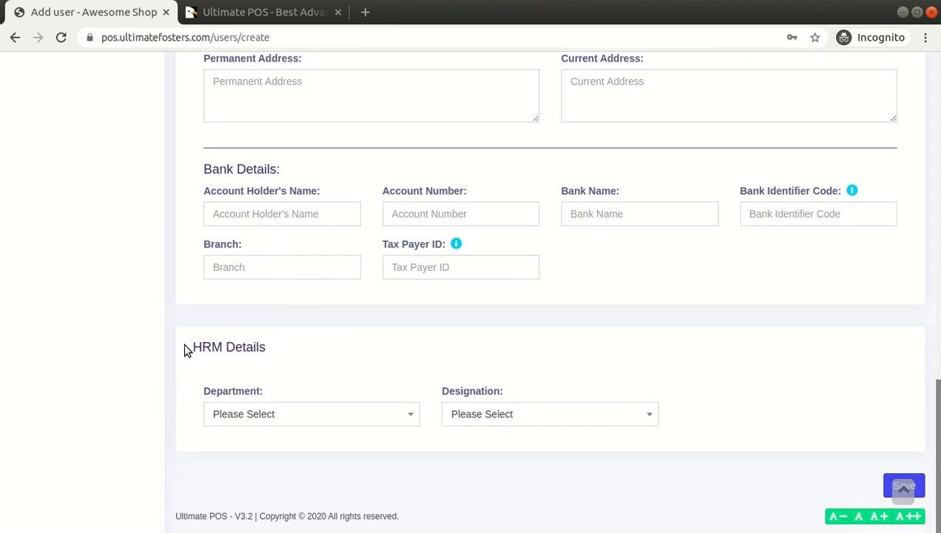
# Examine the Department and Designation options in the HRM Details without choosing any.
pyautogui.moveTo(192, 347); pyautogui.dragTo(280, 350)
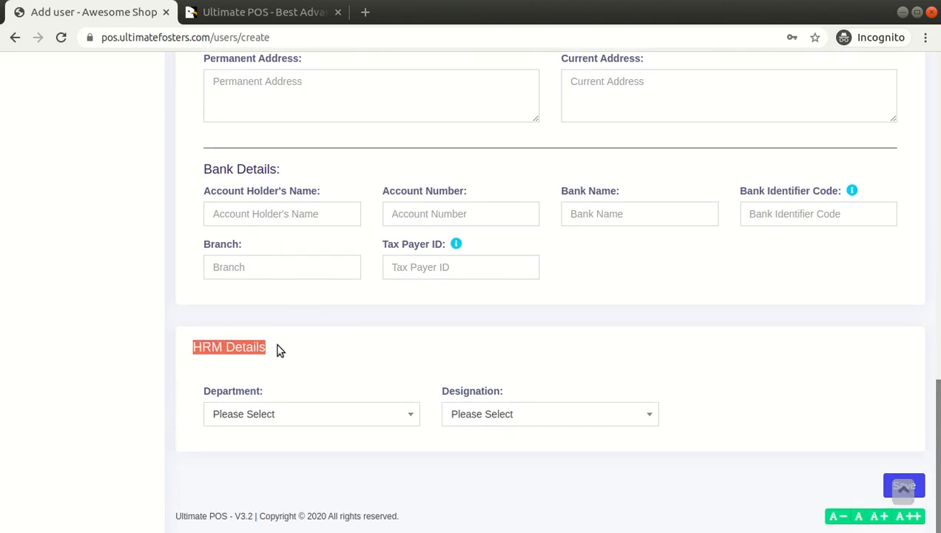
pyautogui.click(278, 420)
pyautogui.click(313, 365)
pyautogui.click(463, 423)
pyautogui.click(483, 368)
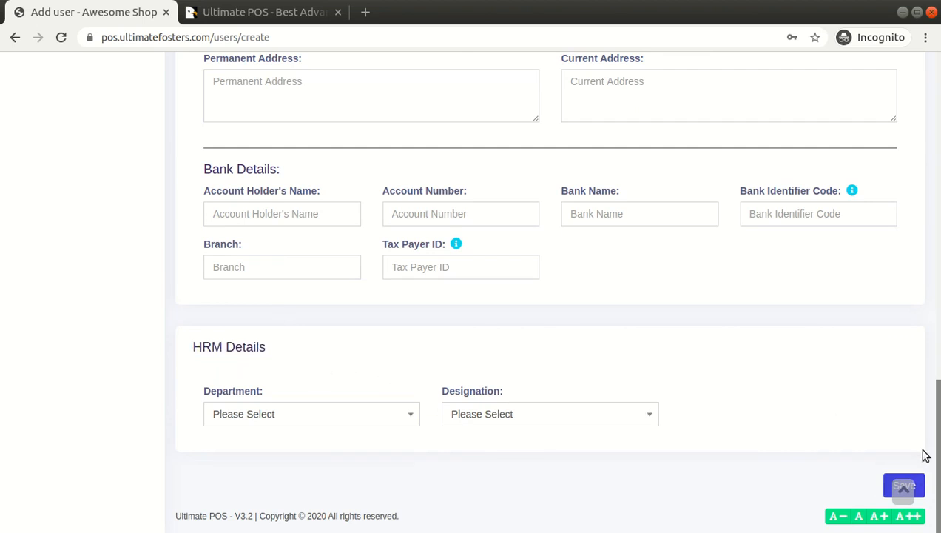
# Save the new user with the entered details.
pyautogui.scroll(5, 743, 411)
pyautogui.moveTo(939, 407); pyautogui.dragTo(938, 512)
pyautogui.click(904, 486)
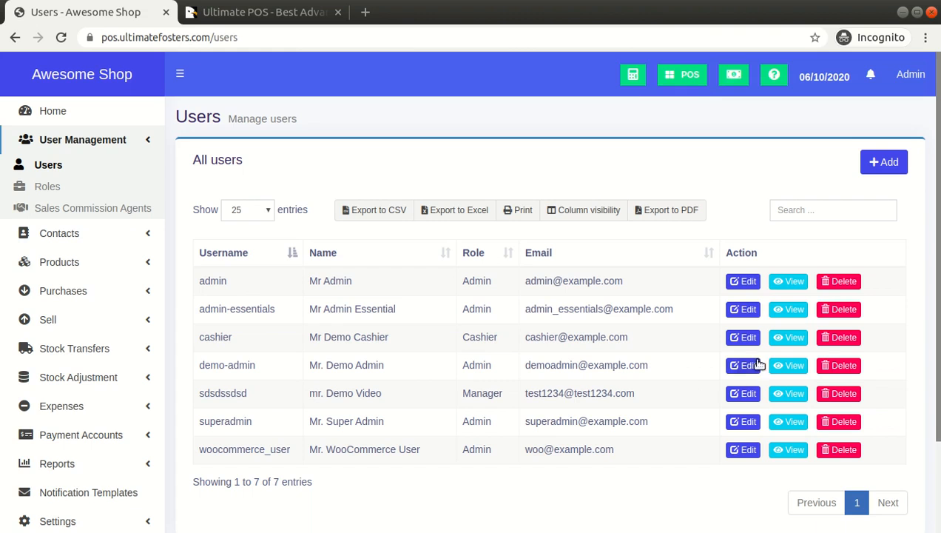
# View the admin user's edit form, return to the user list and open the list of roles.
pyautogui.click(747, 281)
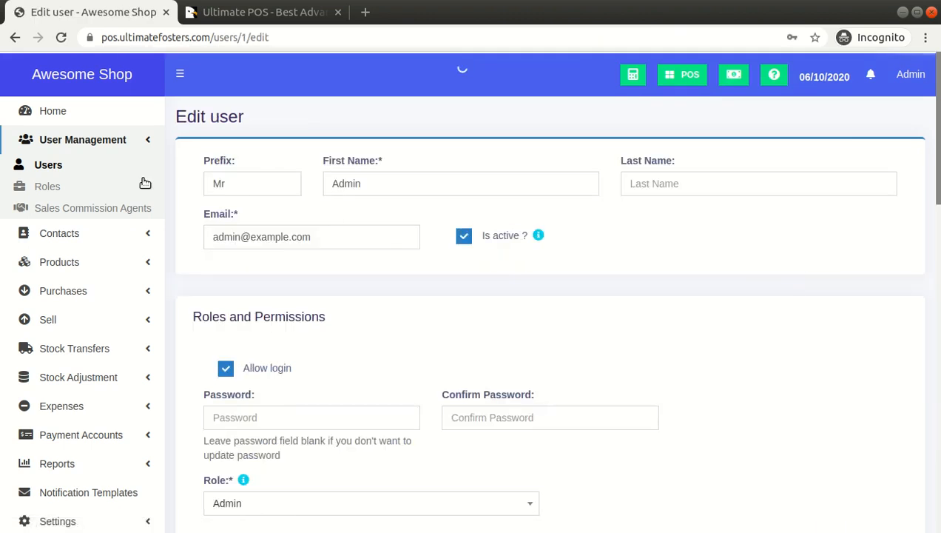
pyautogui.click(55, 167)
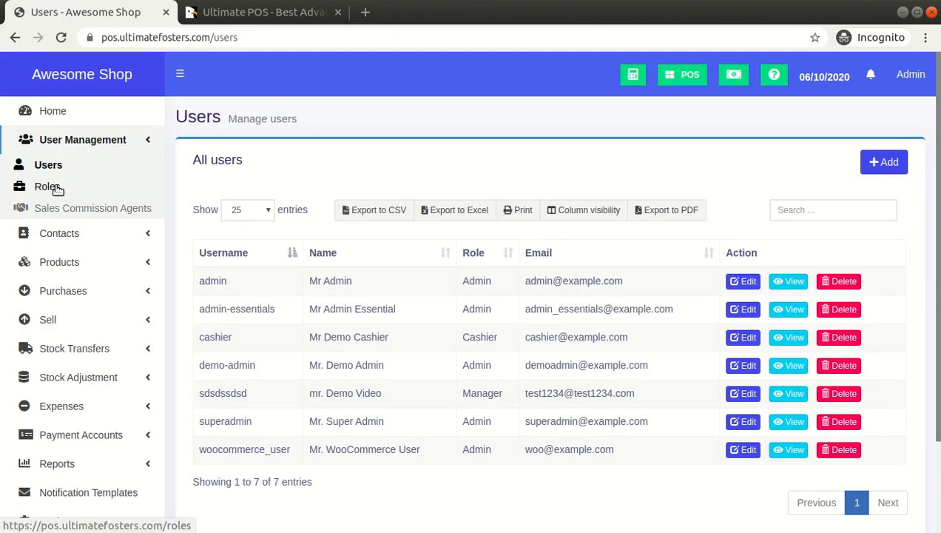
pyautogui.click(58, 189)
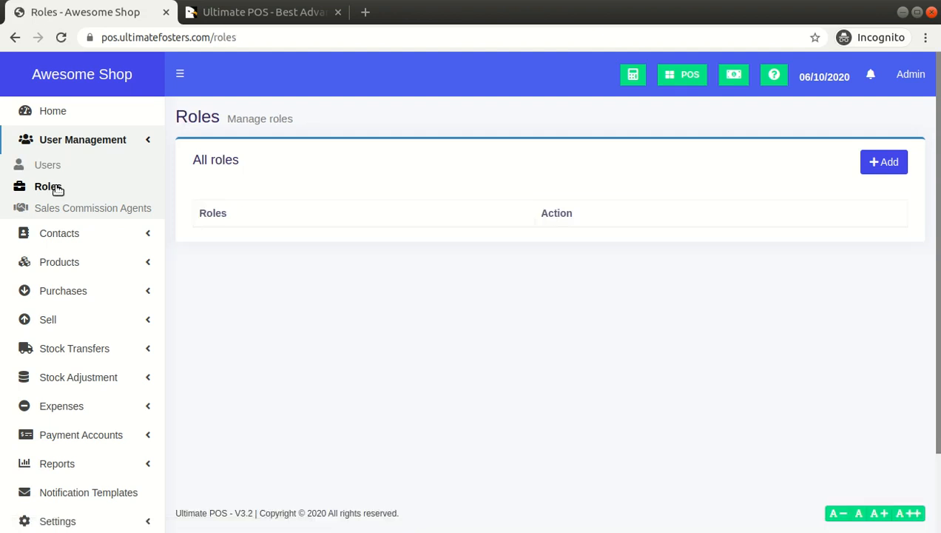
# Sign out of the Awesome Shop account and log in to the Restaurant demo shop.
pyautogui.click(914, 76)
pyautogui.click(898, 257)
pyautogui.click(910, 83)
pyautogui.click(894, 236)
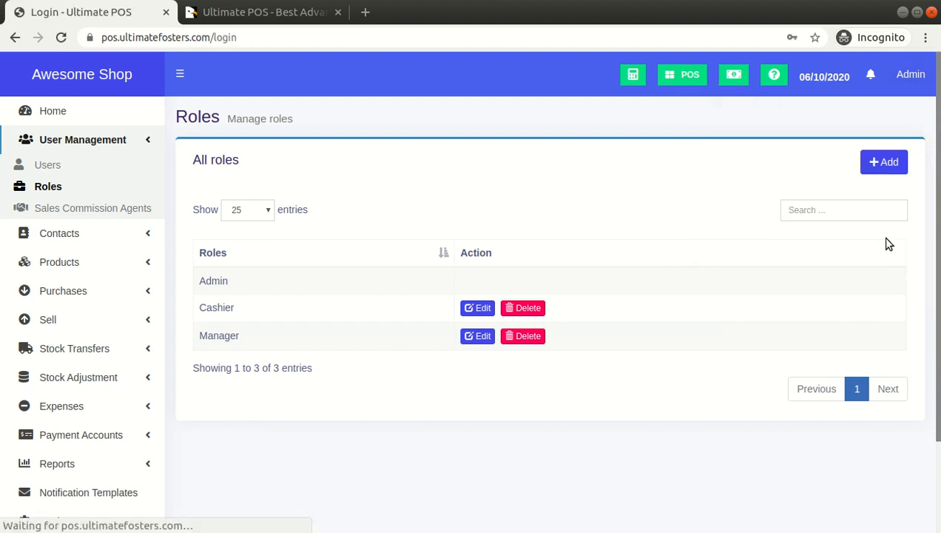
pyautogui.scroll(-3, 834, 203)
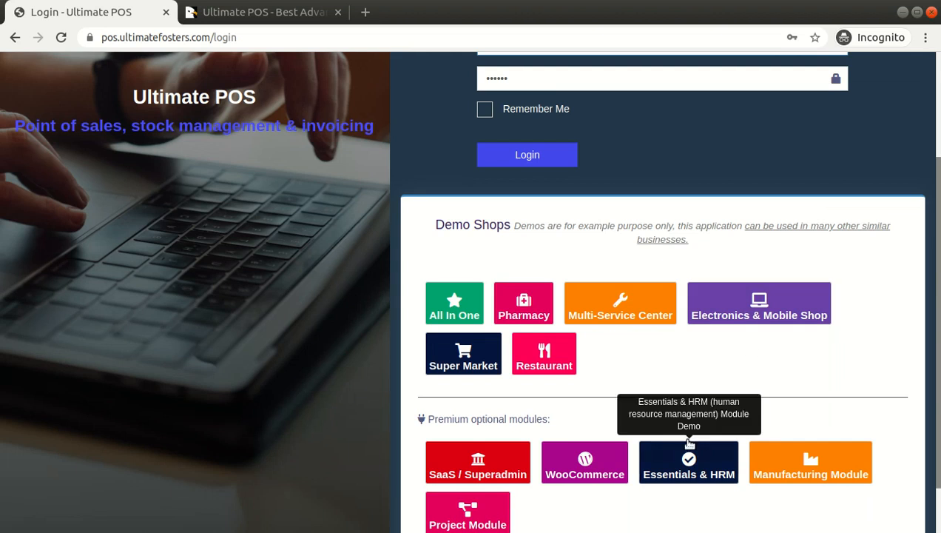
pyautogui.scroll(-1, 655, 366)
pyautogui.click(553, 325)
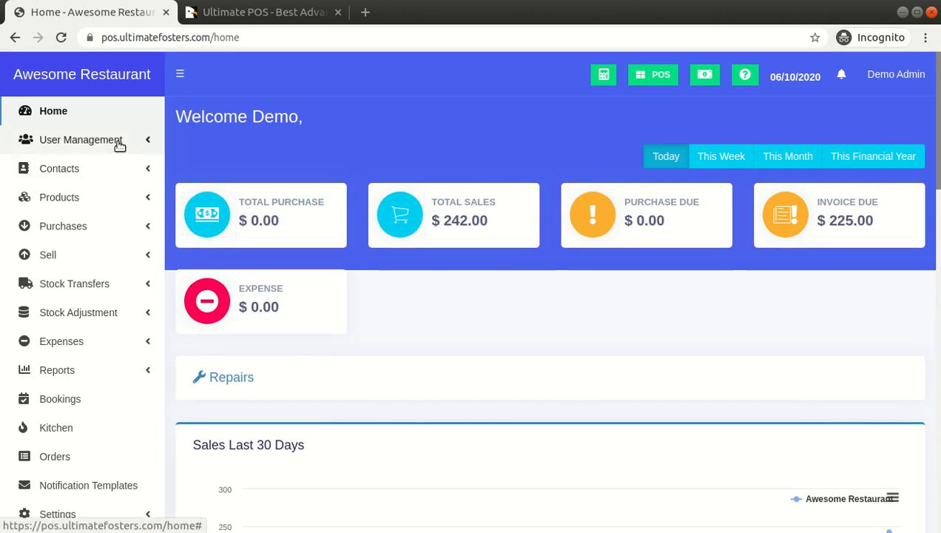
# Start a new role in the restaurant's User Management and enable the Service staff user type.
pyautogui.click(119, 145)
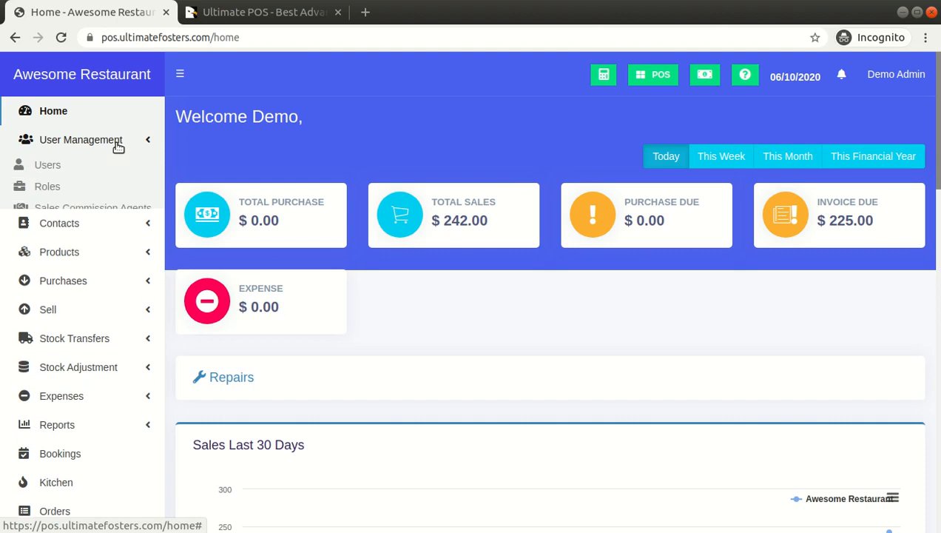
pyautogui.click(62, 189)
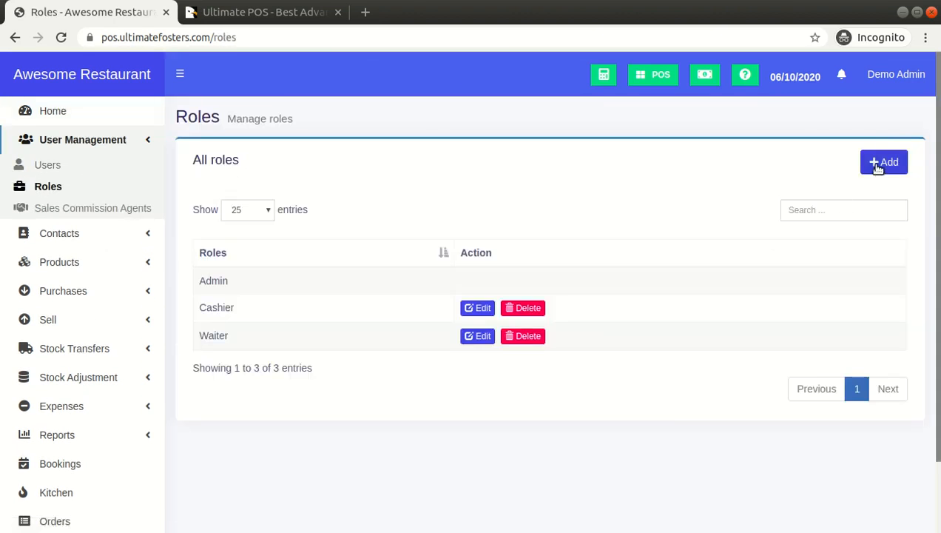
pyautogui.click(879, 169)
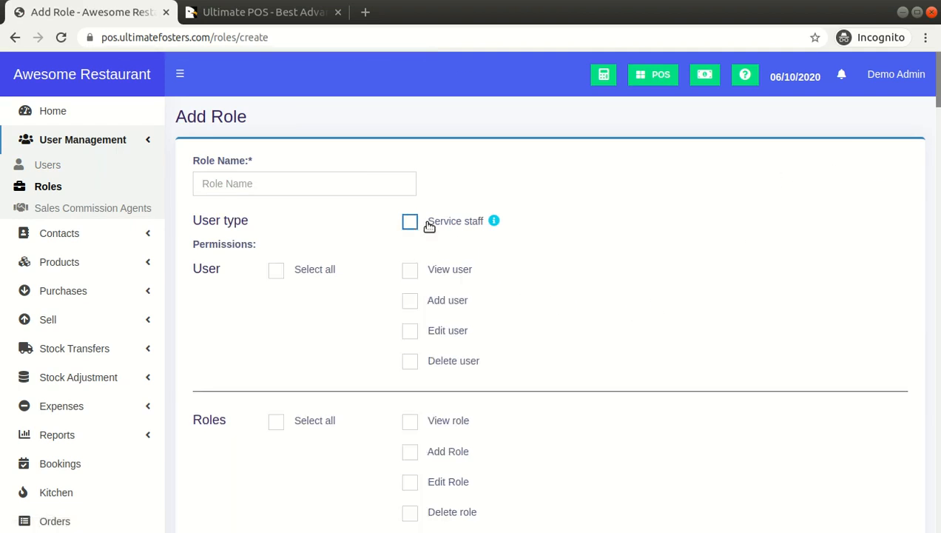
pyautogui.moveTo(430, 226); pyautogui.dragTo(488, 209)
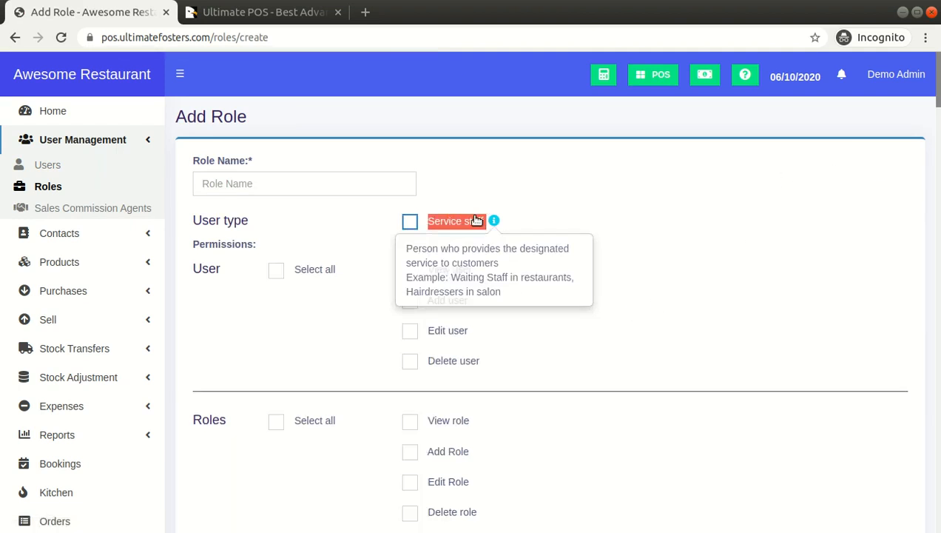
pyautogui.click(410, 222)
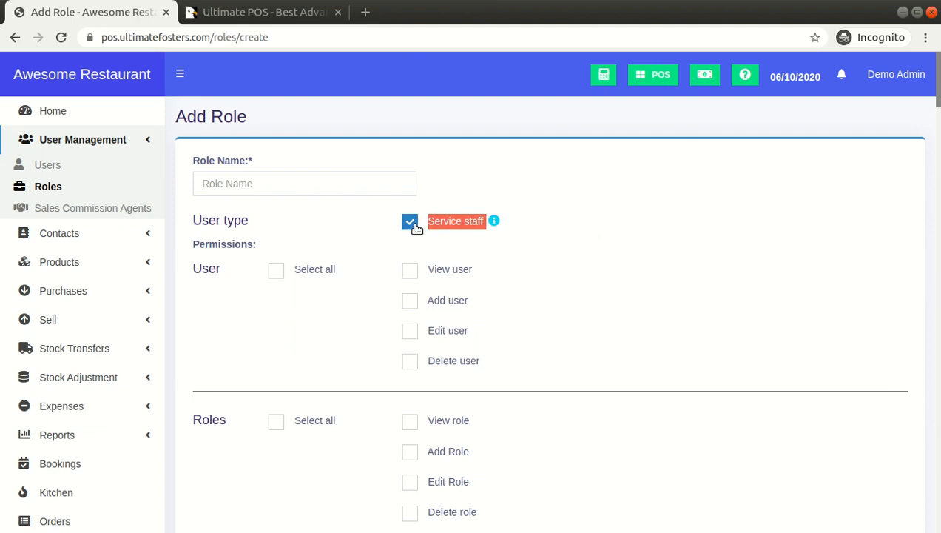
pyautogui.click(455, 187)
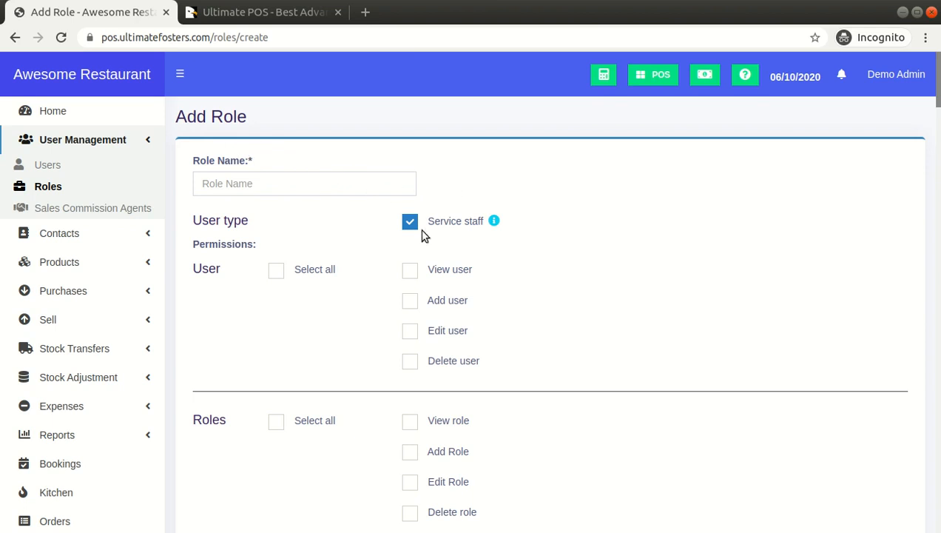
# Open the Business Settings and examine which modules are enabled, including Service staff.
pyautogui.scroll(-4, 503, 204)
pyautogui.scroll(-1, 502, 204)
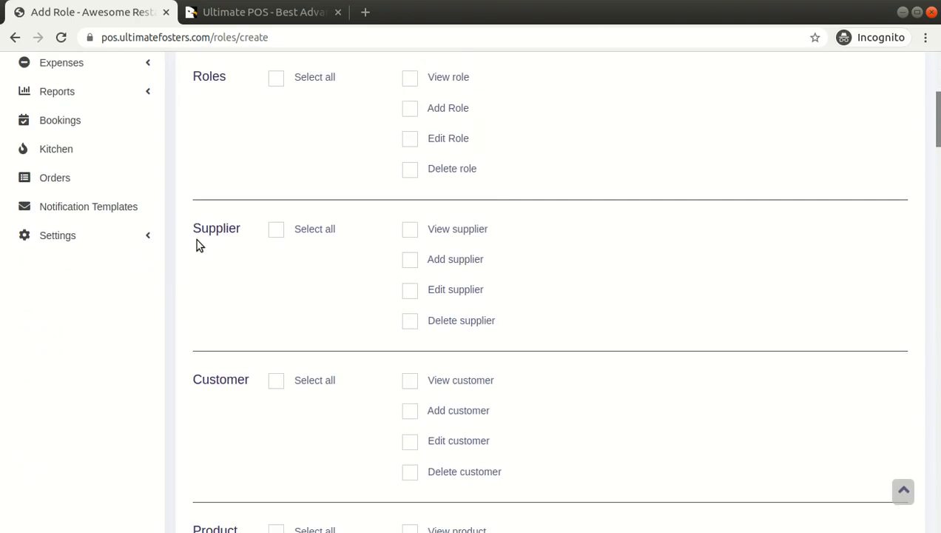
pyautogui.click(143, 236)
pyautogui.click(109, 262)
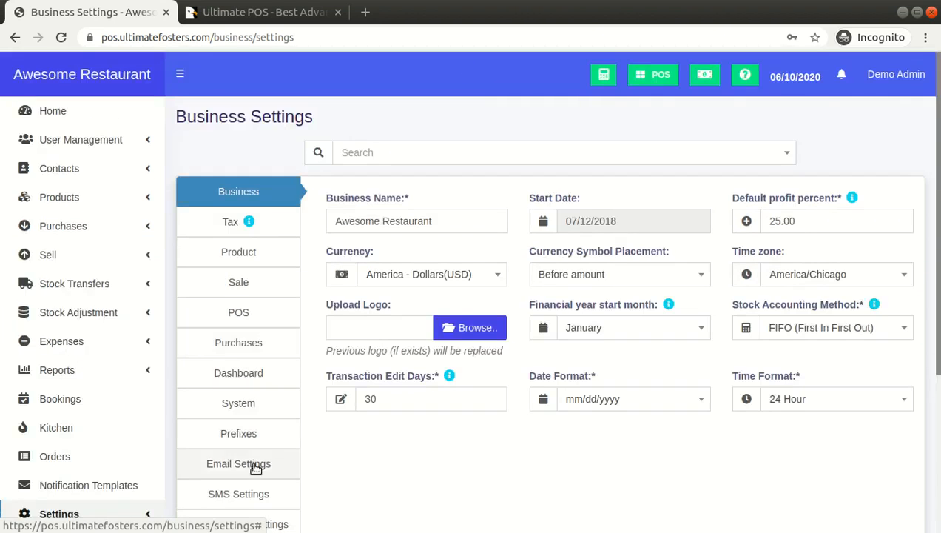
pyautogui.scroll(-2, 254, 462)
pyautogui.click(265, 402)
pyautogui.scroll(2, 296, 396)
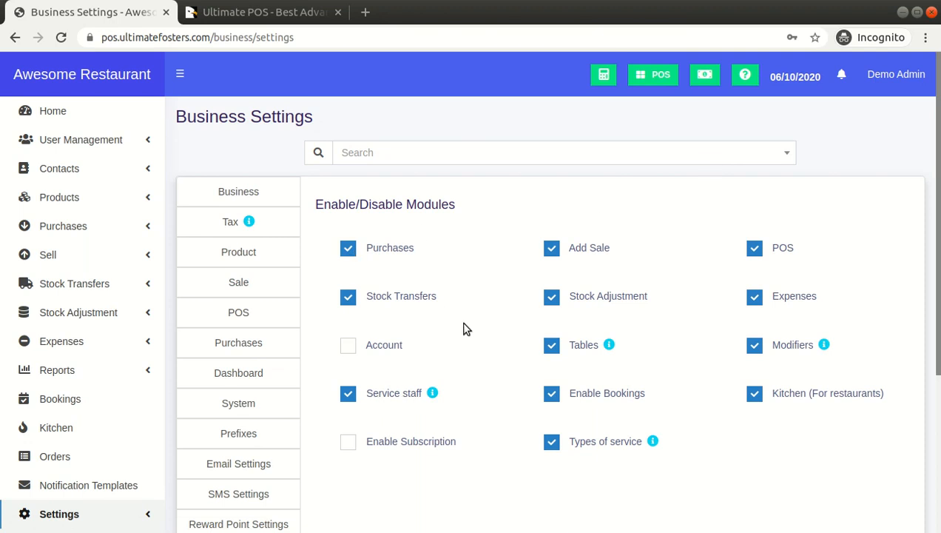
pyautogui.scroll(-2, 464, 327)
pyautogui.scroll(2, 376, 294)
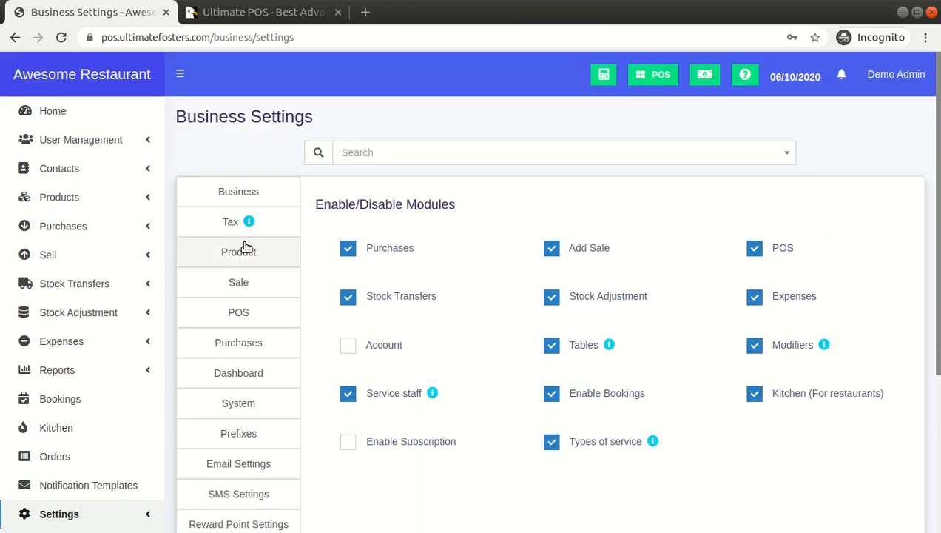
# Expand User Management to return to the role settings.
pyautogui.click(102, 171)
pyautogui.click(130, 139)
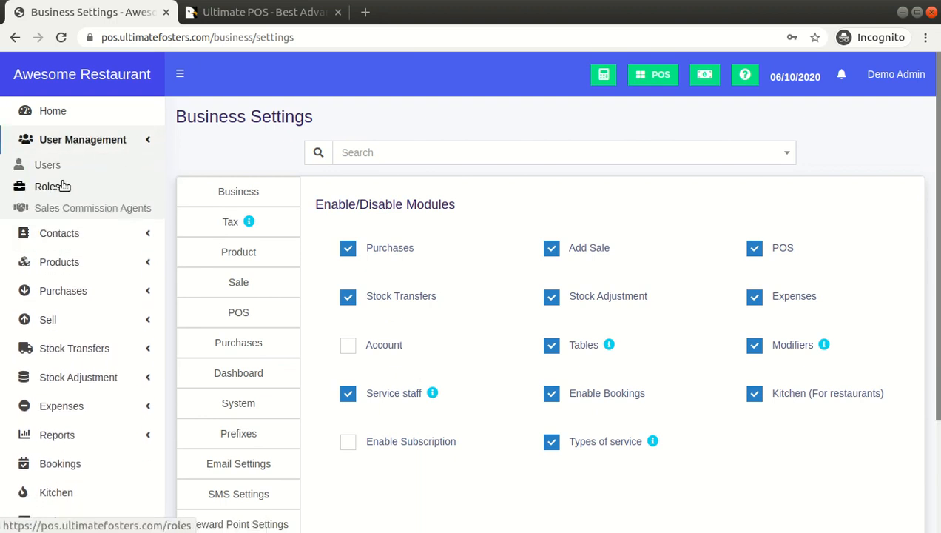